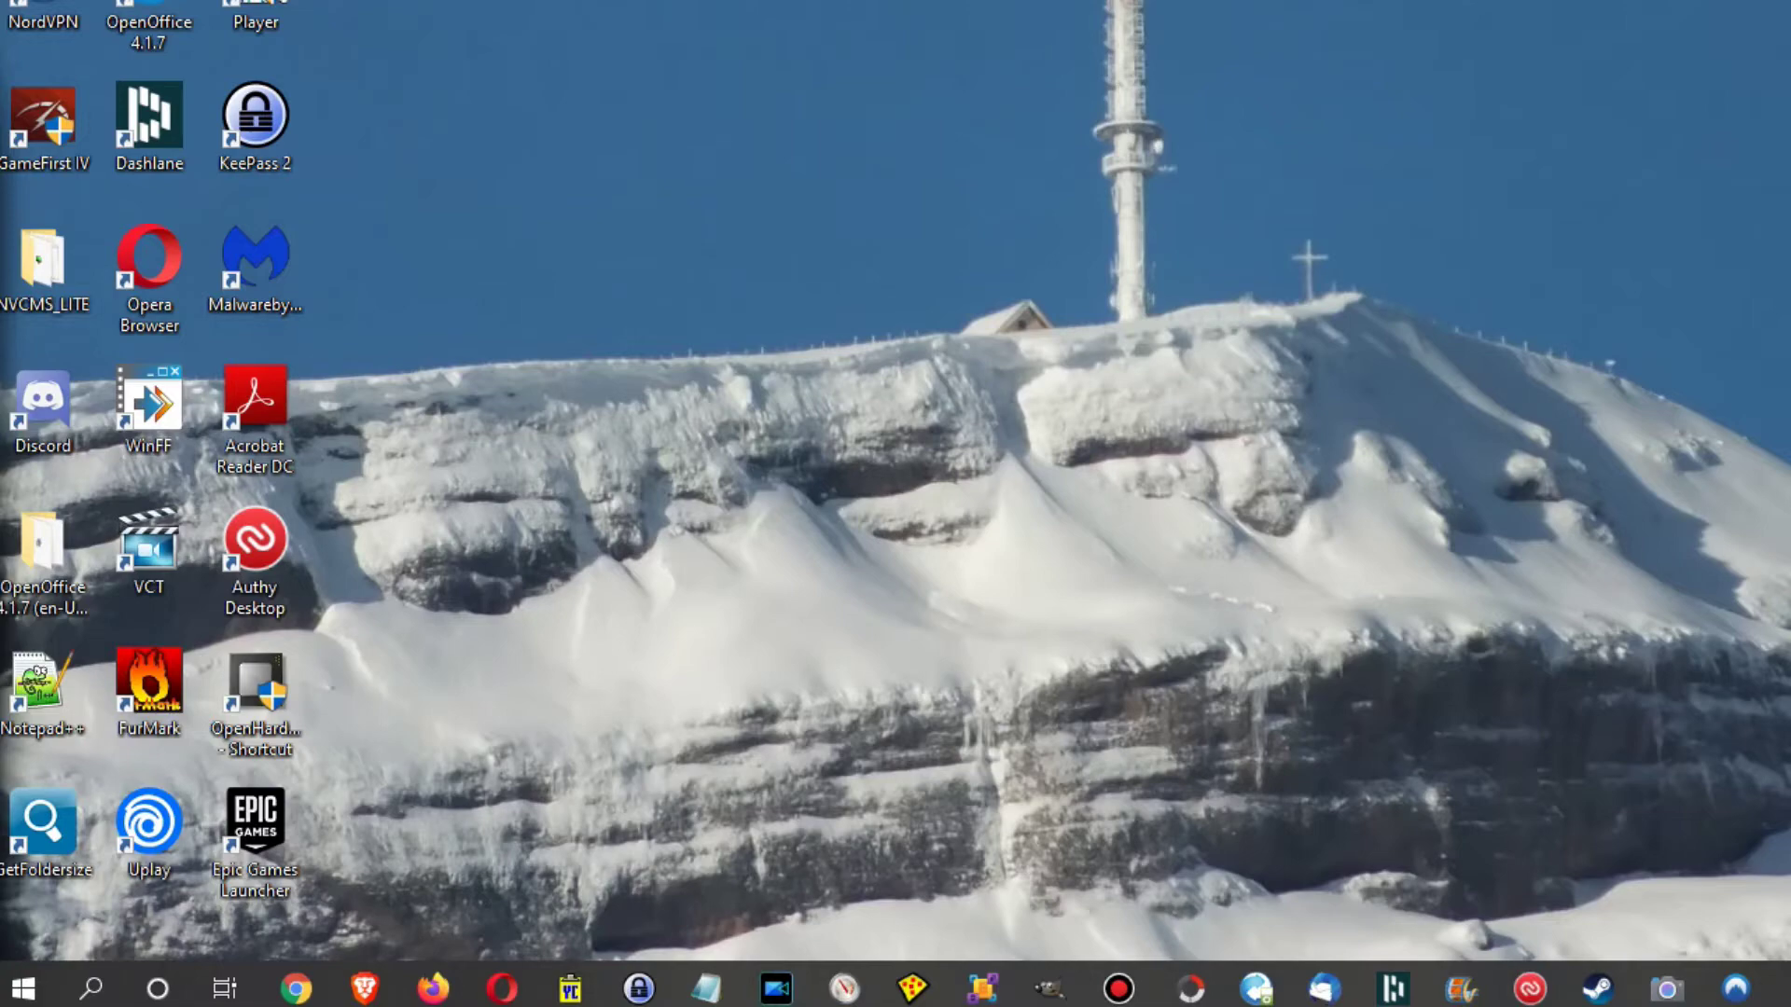
Search for 'usb' from the Start menu and open the USB settings page.
key("super")
type("usb")
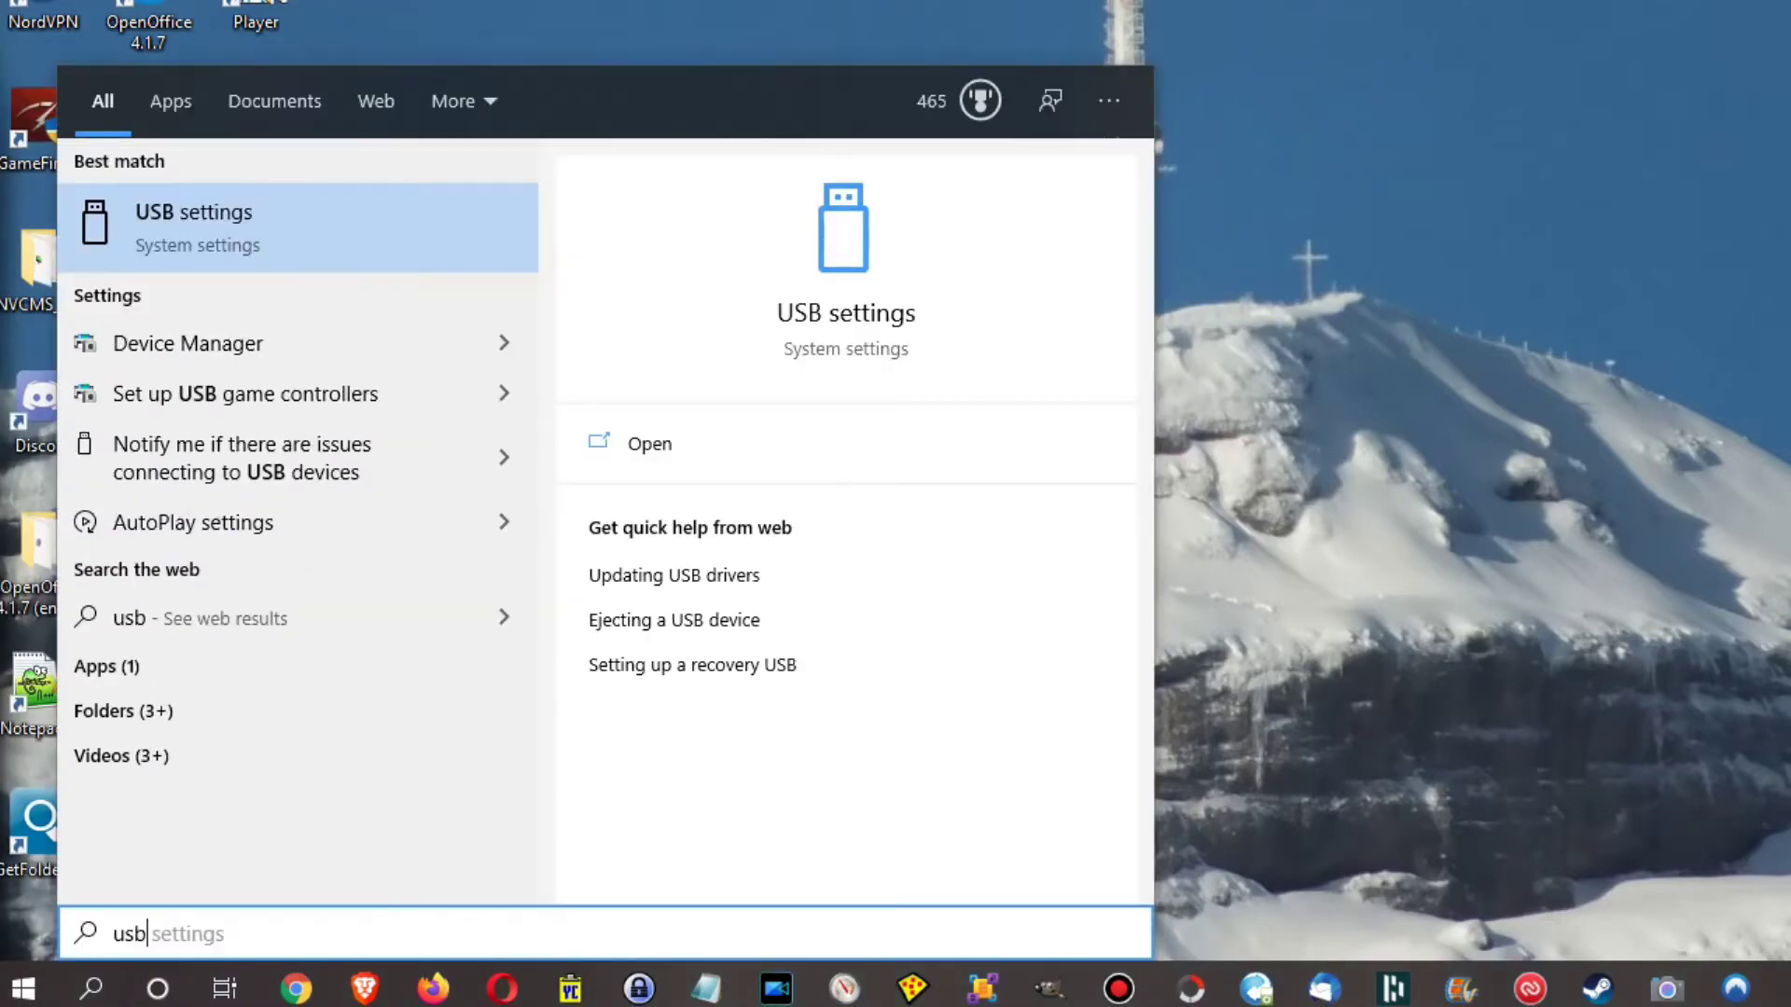
left_click(323, 207)
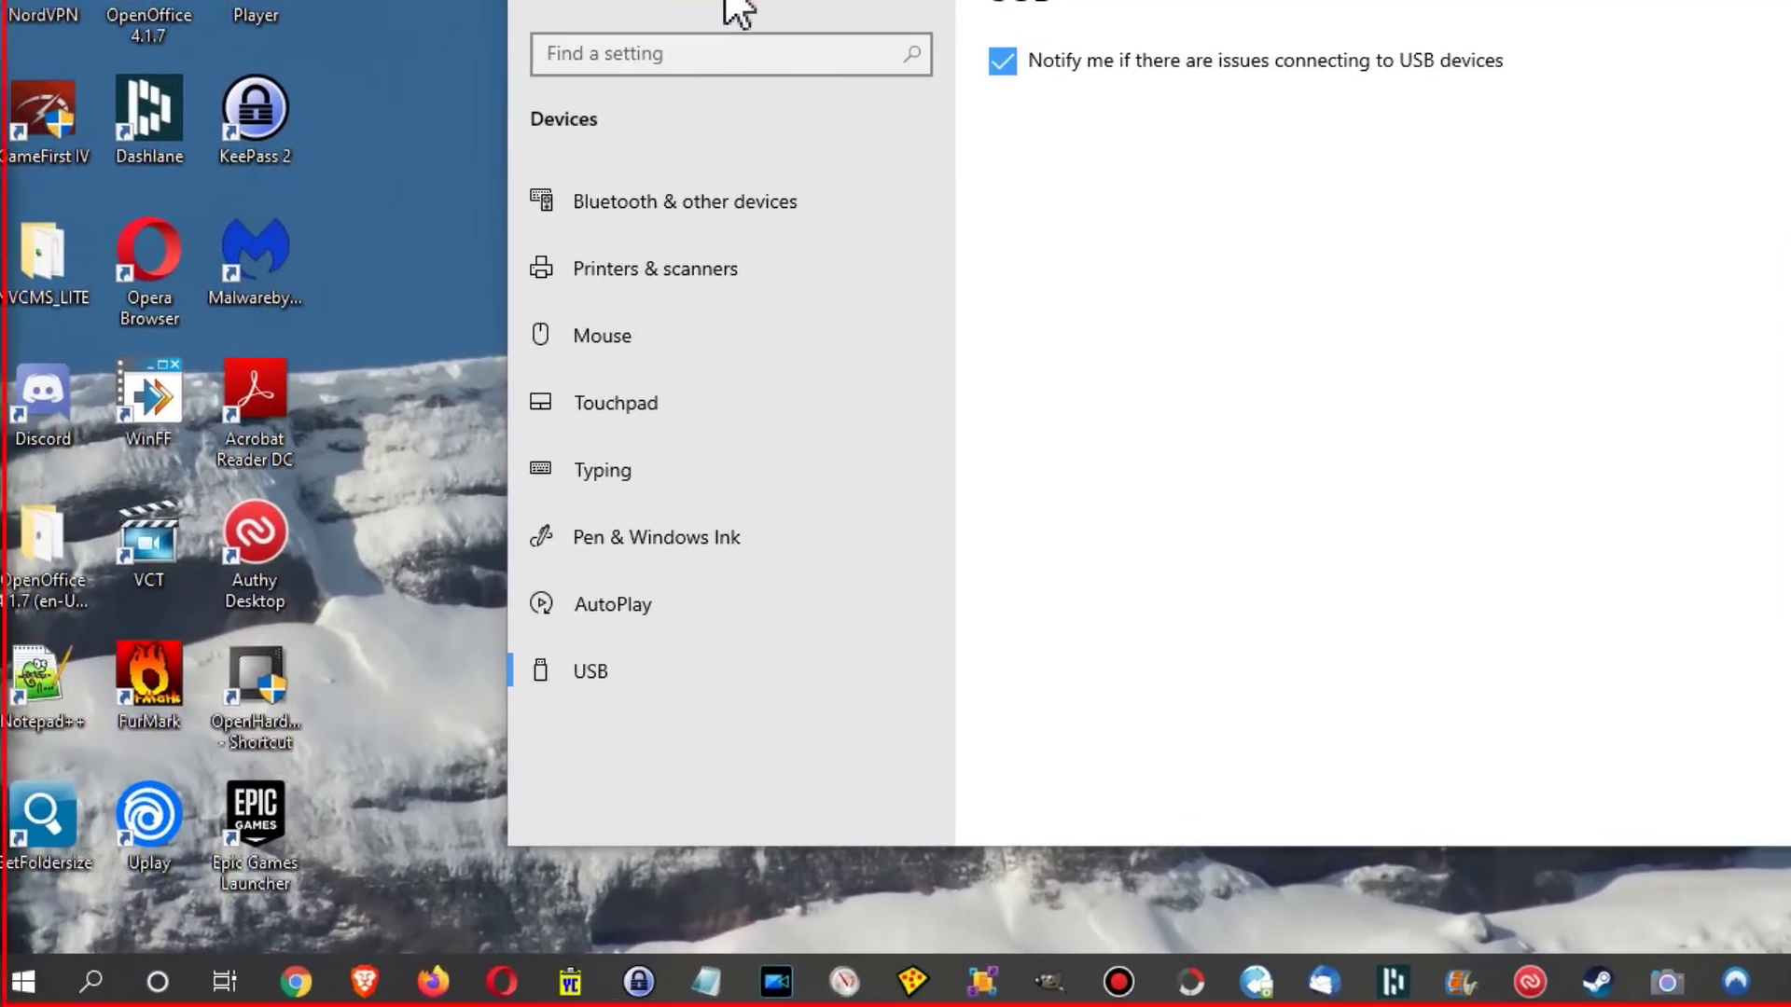
Search 'usb' again to launch Device Manager and position it over Settings.
key("super")
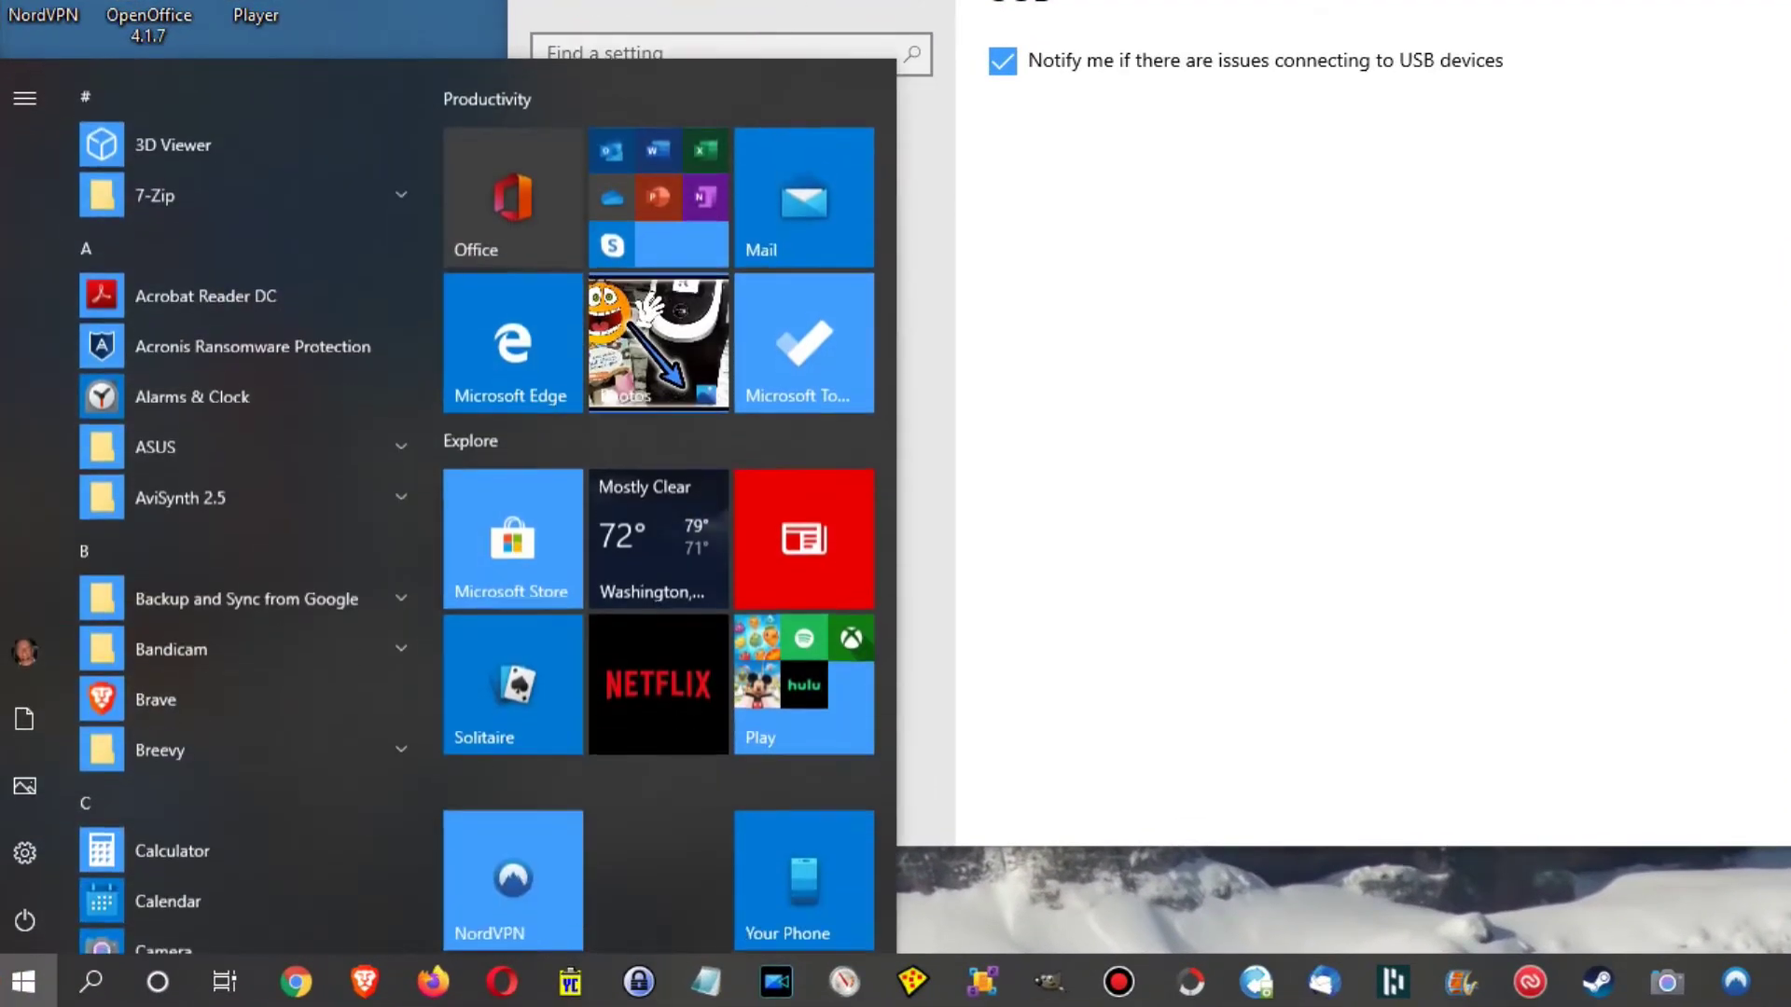
type("usb")
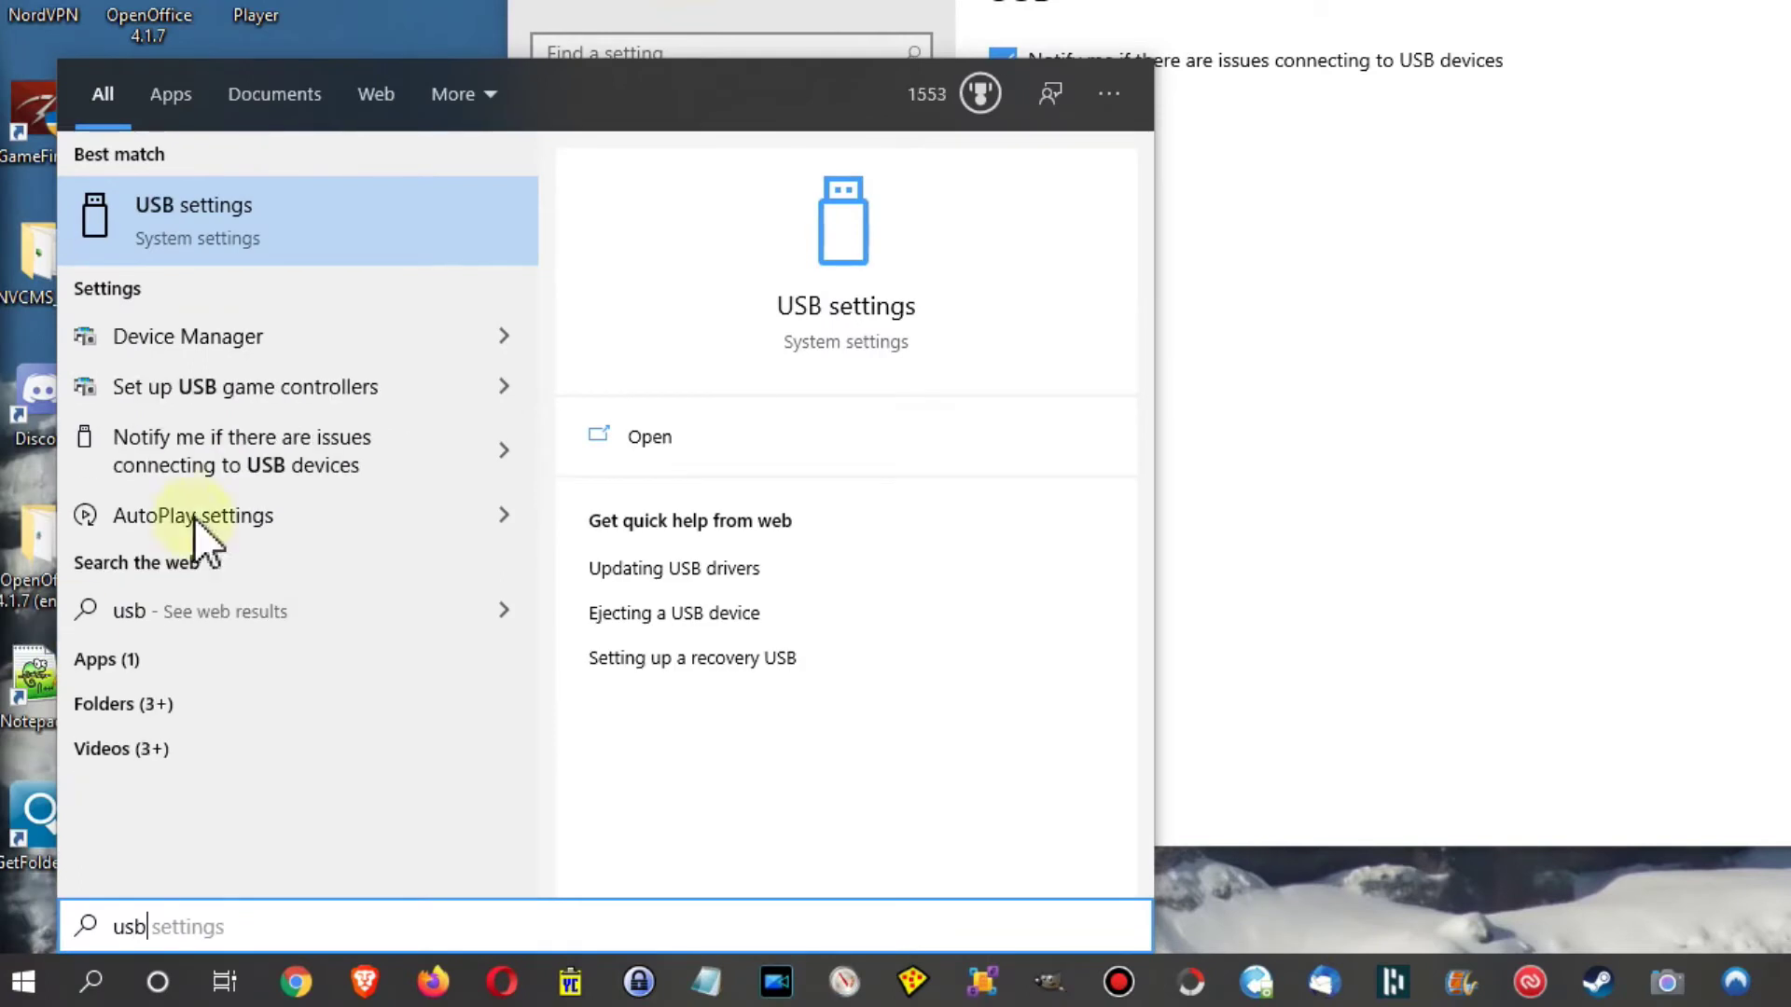
left_click(250, 341)
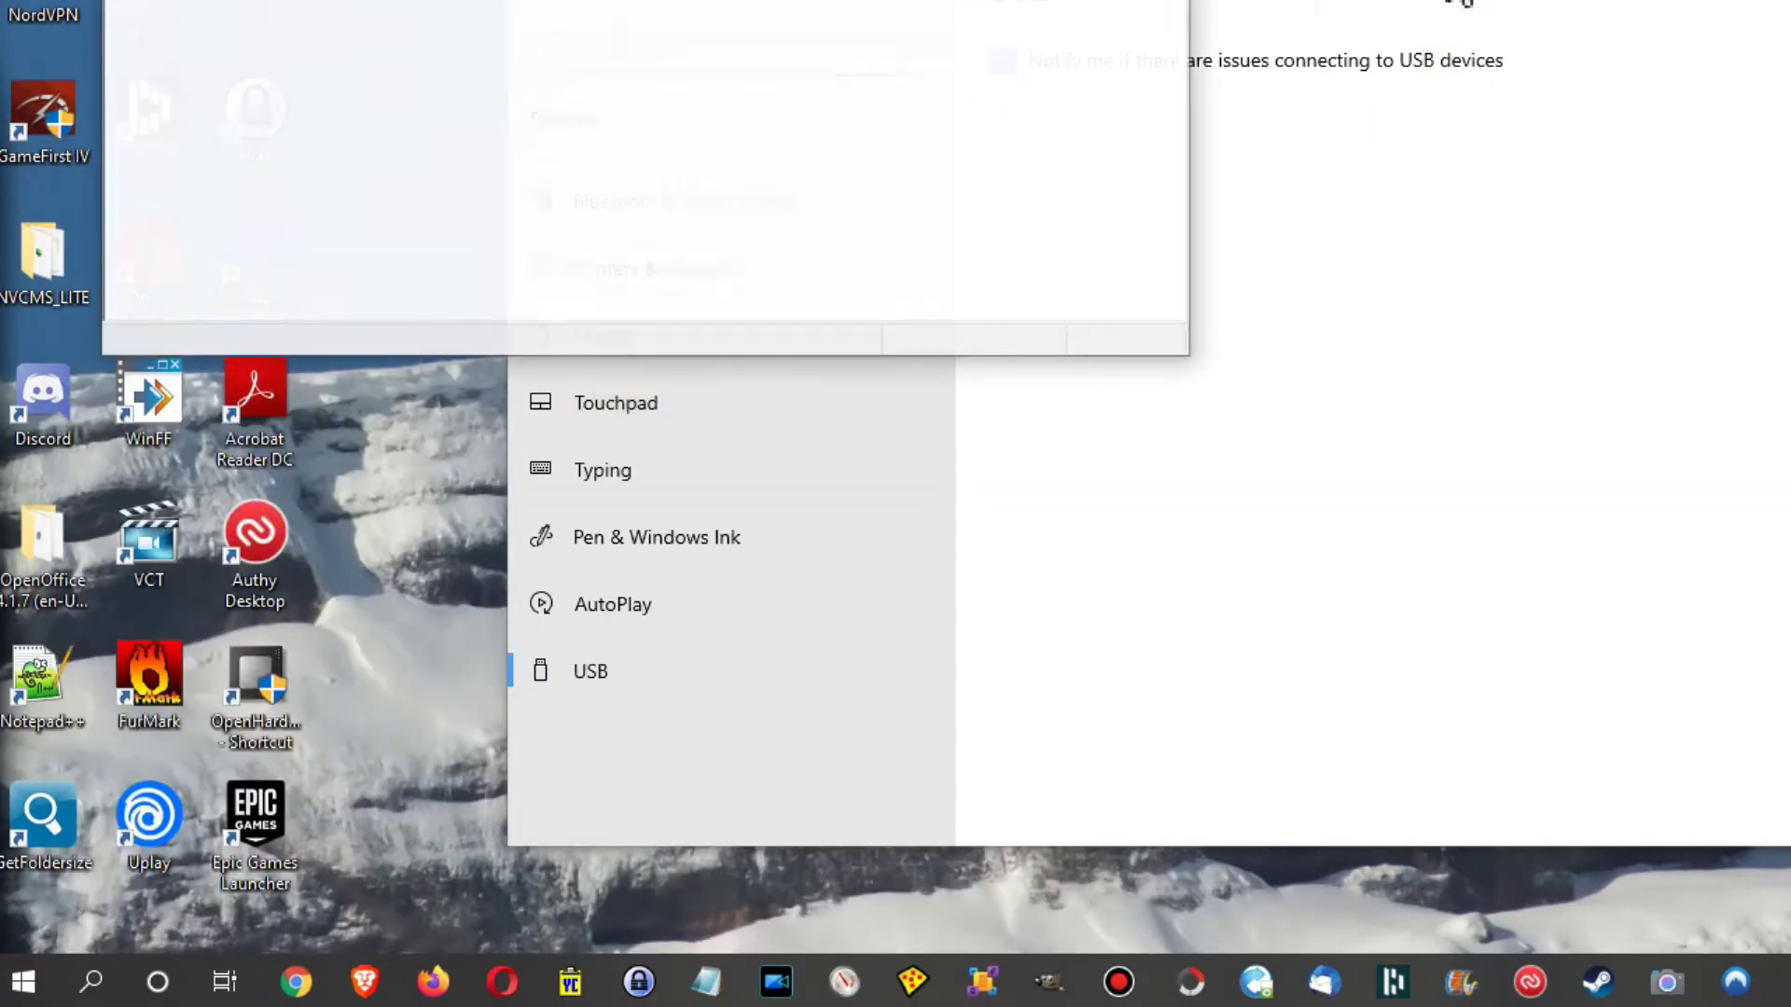
left_click_drag(914, 3, 1447, 4)
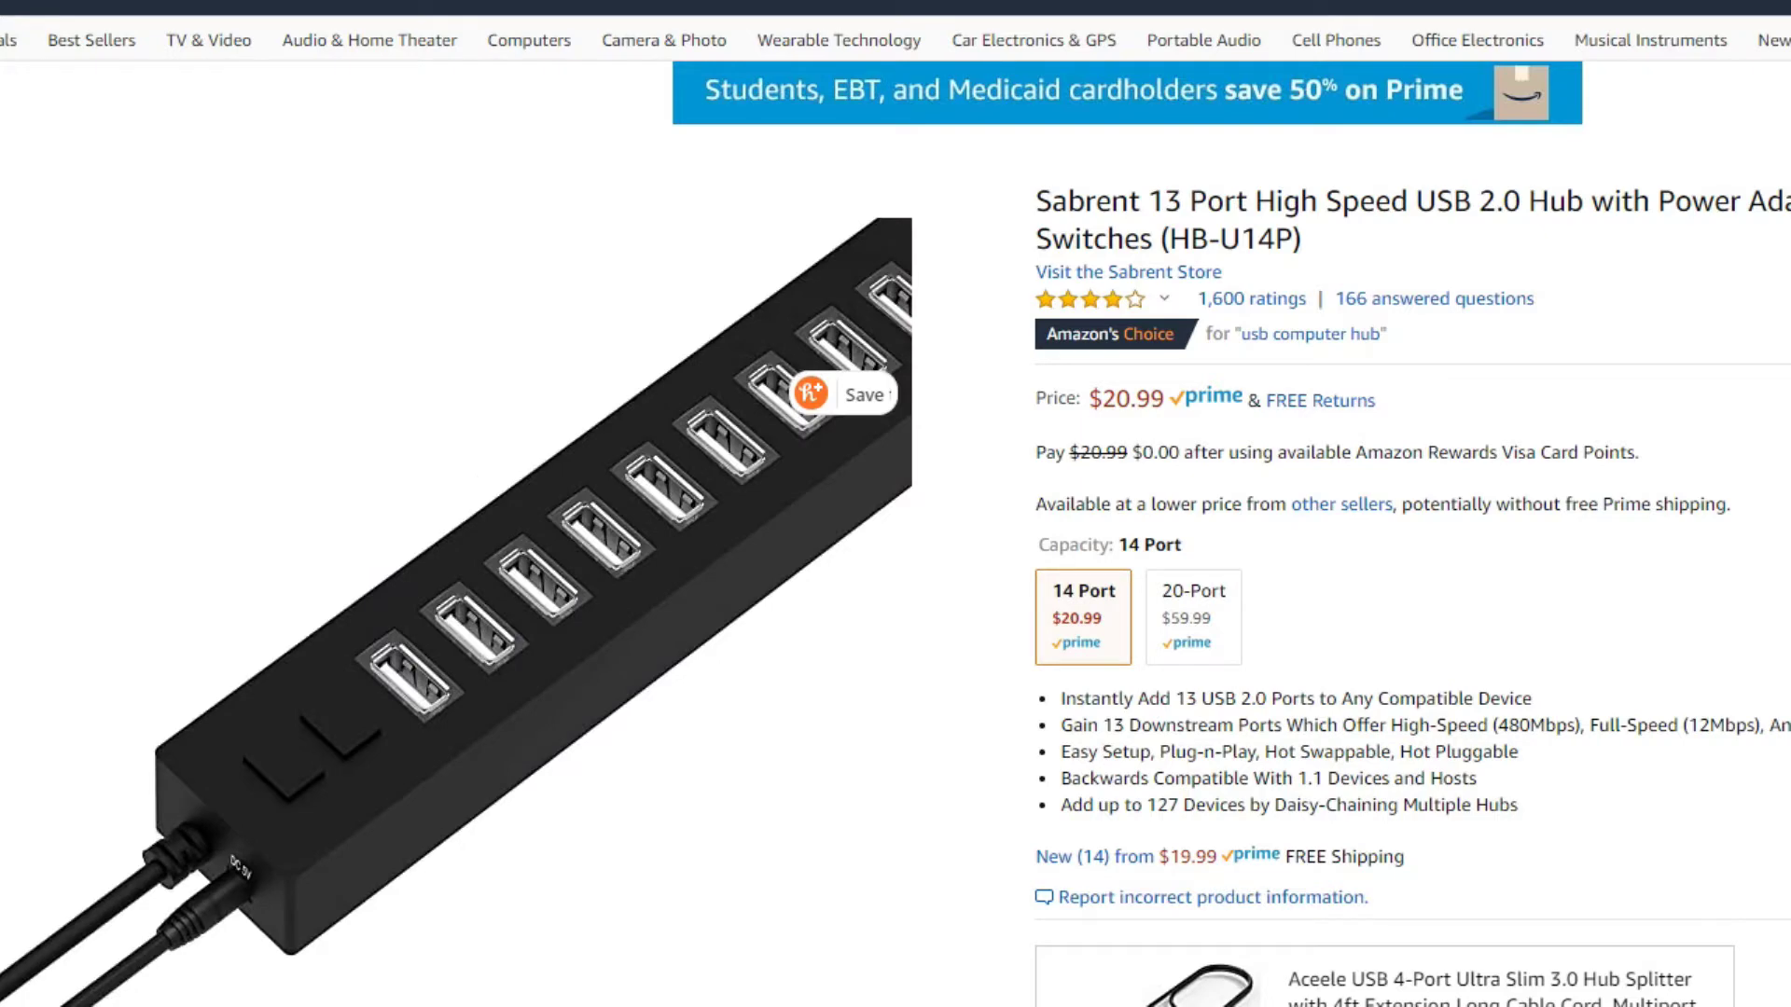
Preview the Sabrent hub's photos, ending on the shot with flash drives plugged in.
mouse_move(208, 972)
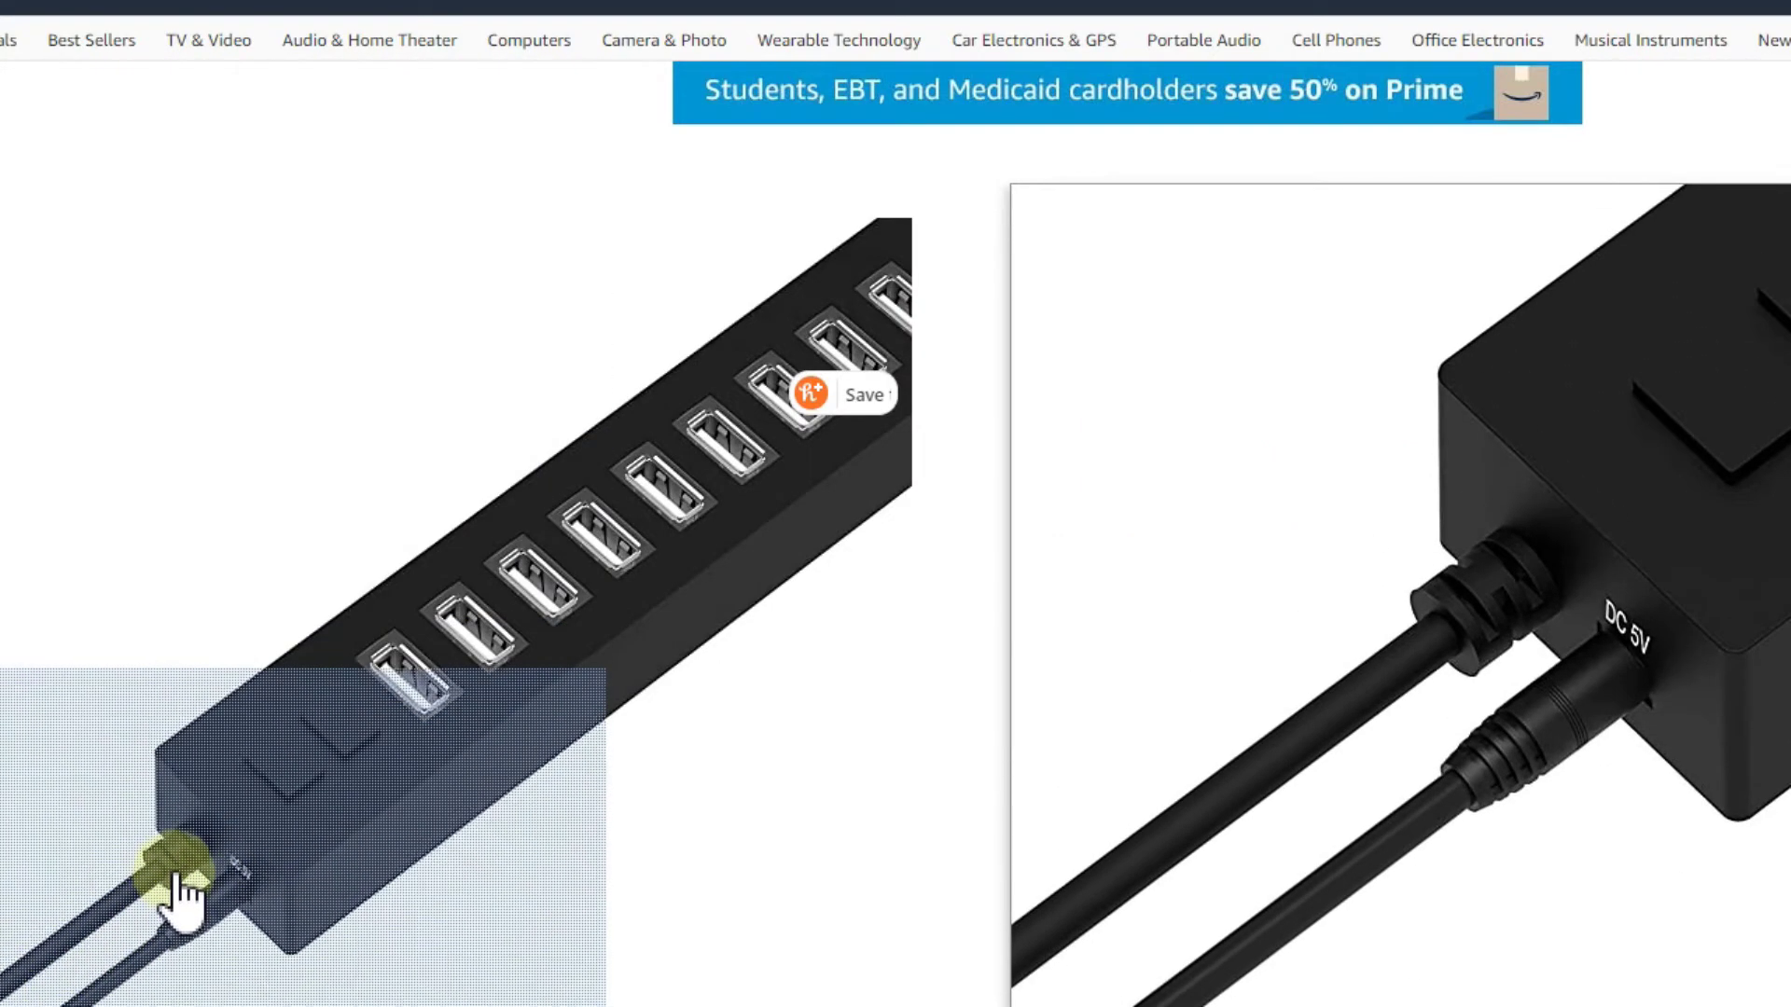
mouse_move(364, 903)
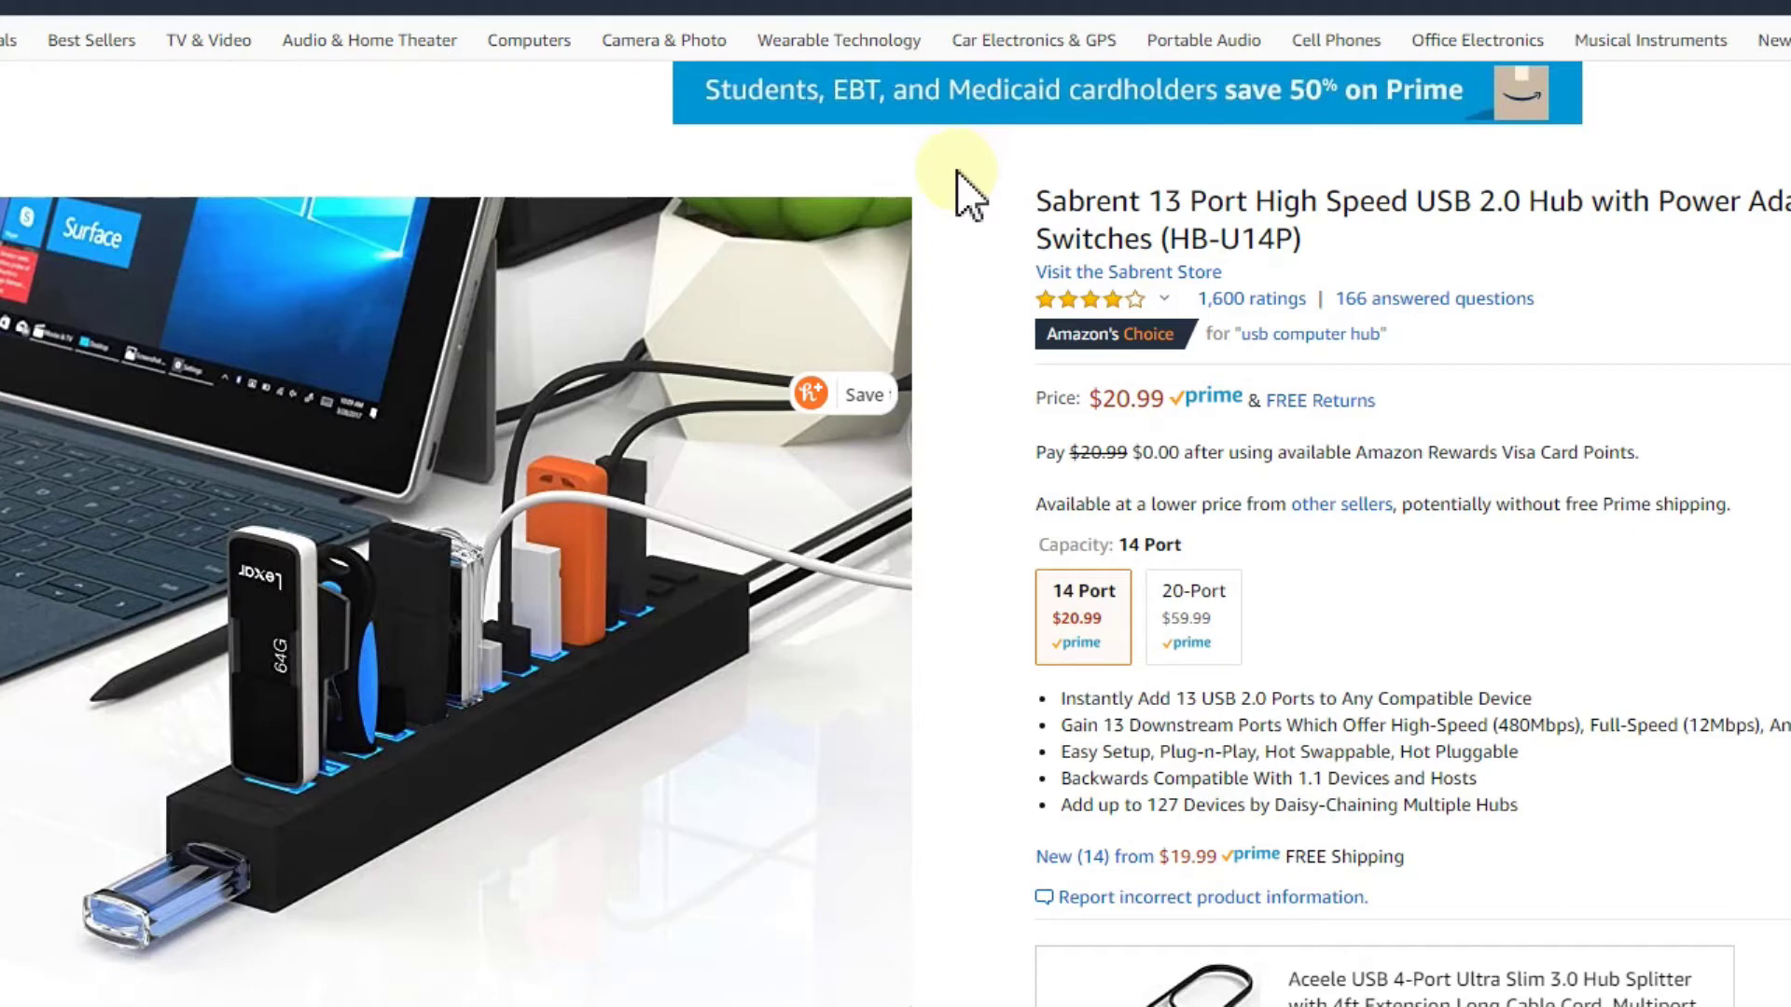
mouse_move(954, 196)
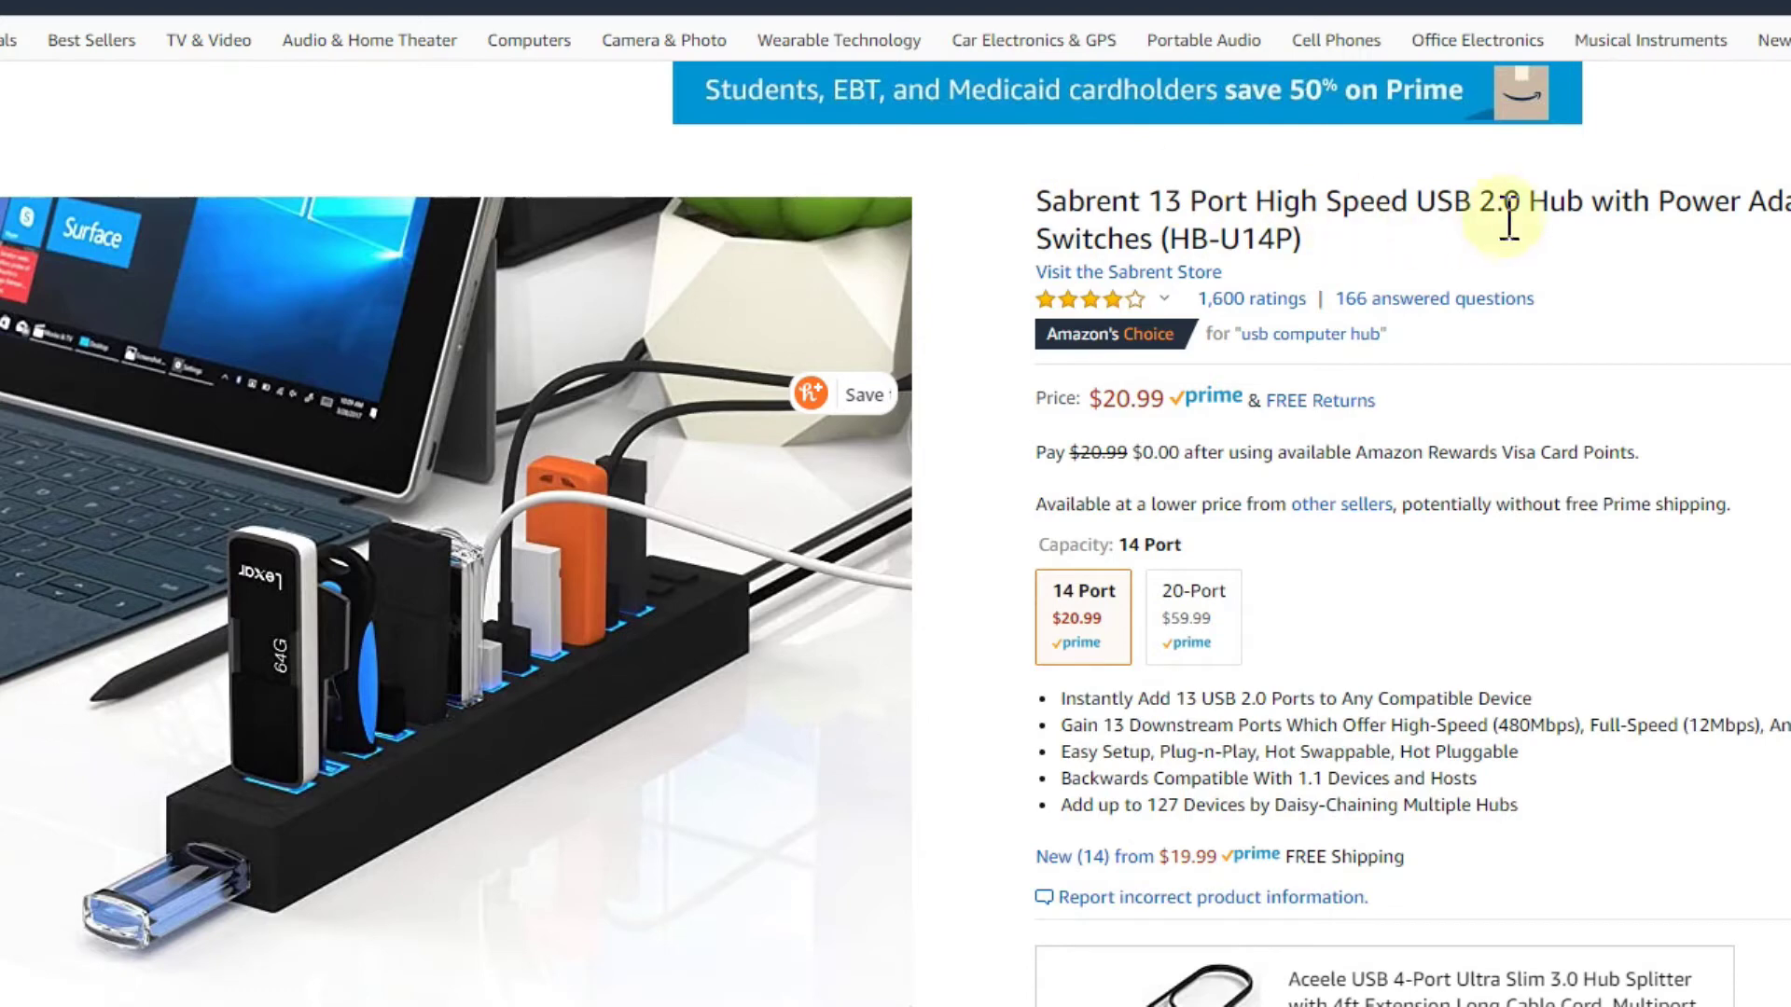
Highlight '2.0' in the Sabrent 13-port hub title, then go to the USBDeview page.
left_click(1481, 197)
left_click_drag(1483, 198, 1519, 199)
left_click(1424, 198)
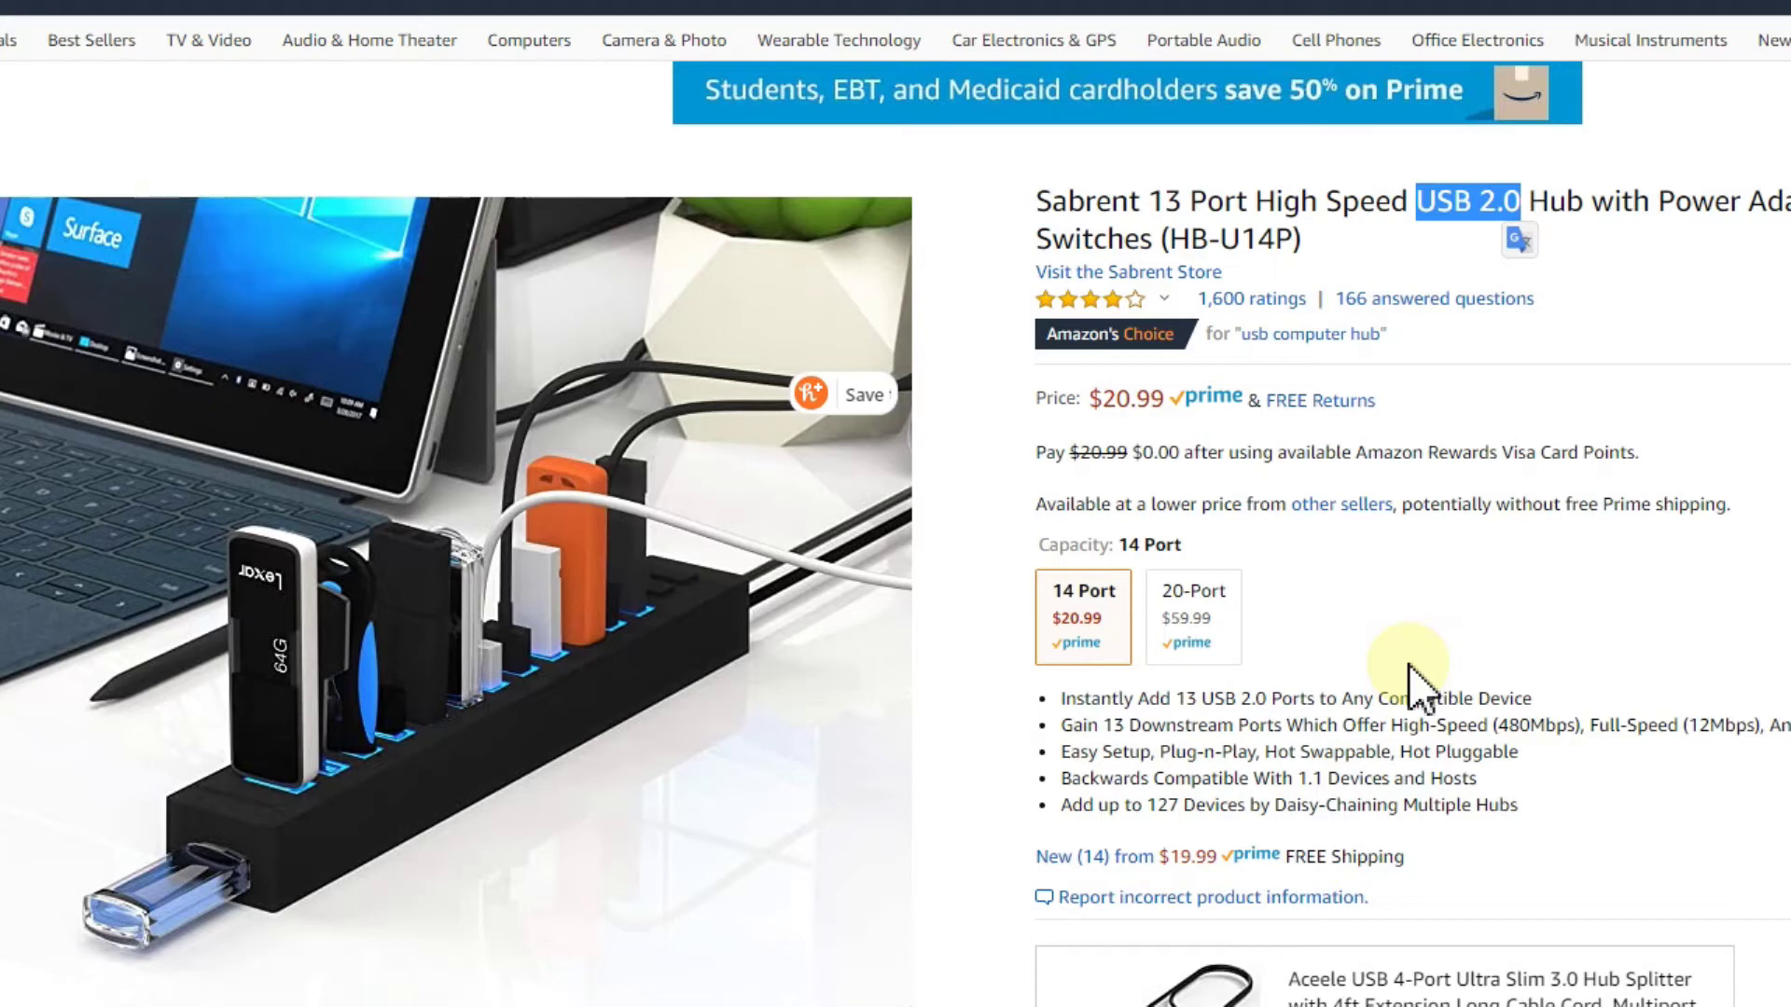
left_click(1410, 665)
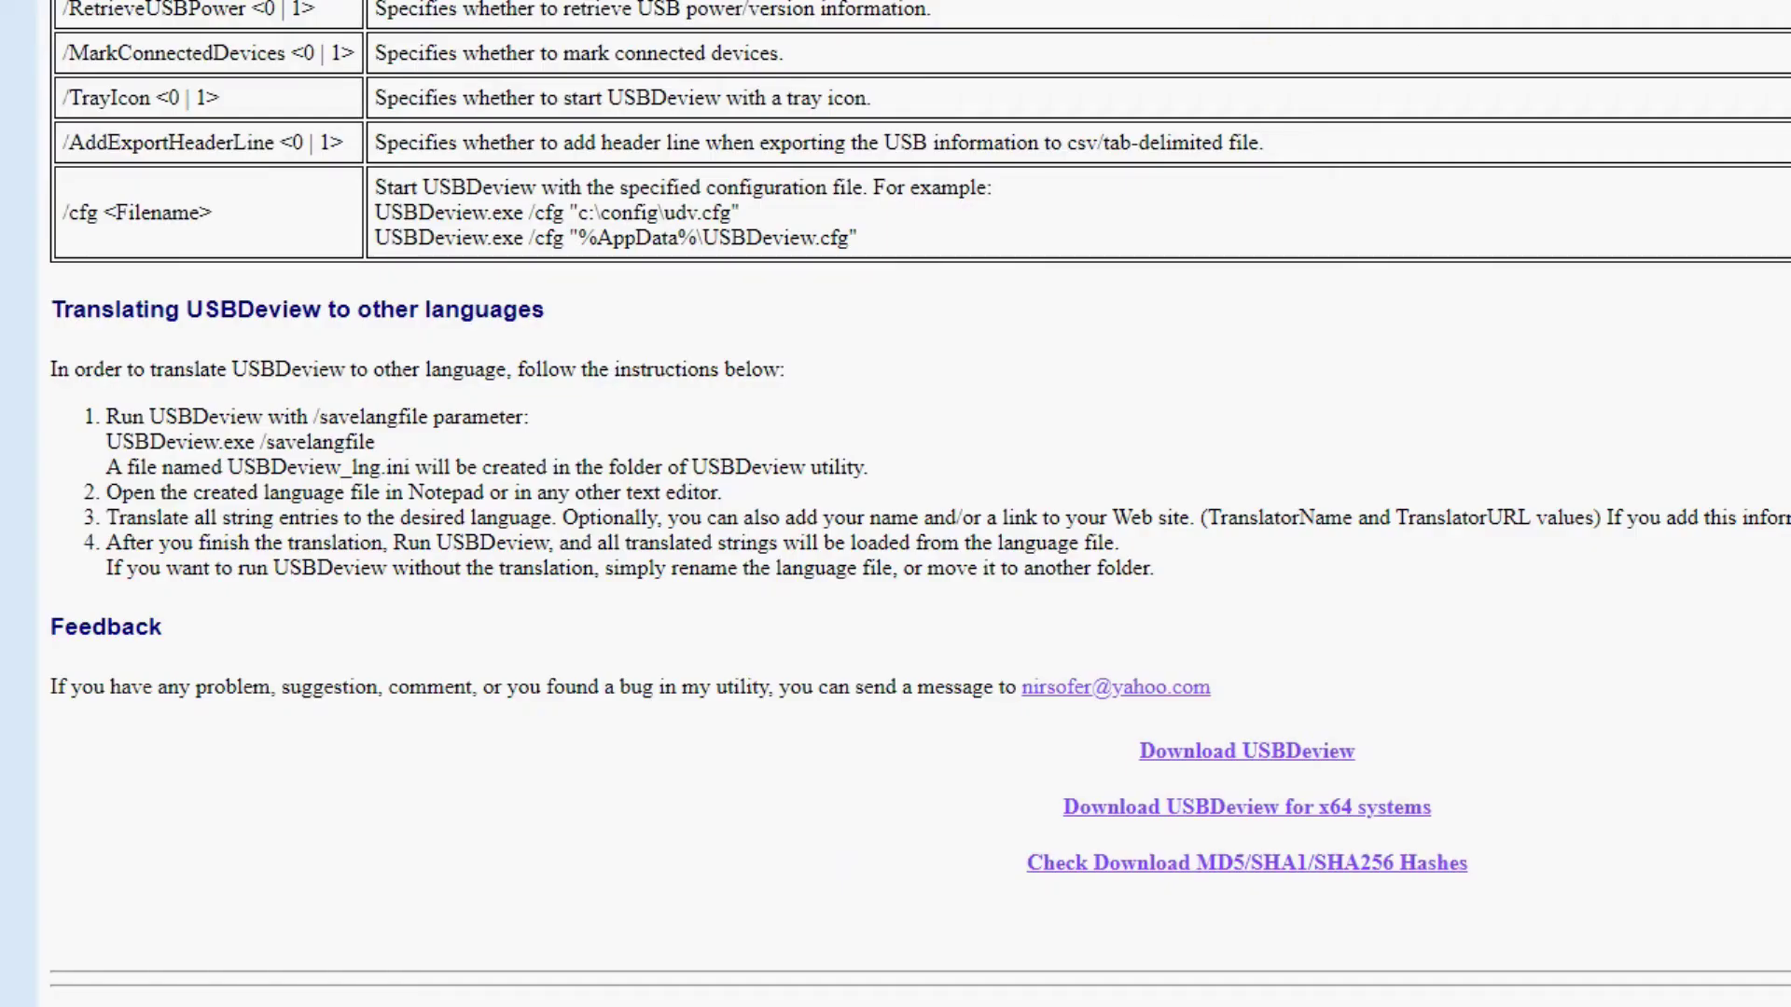
Scroll the NirSoft page from the download links up to the USBDeview description and screenshot.
scroll(896, 504, "up", 20)
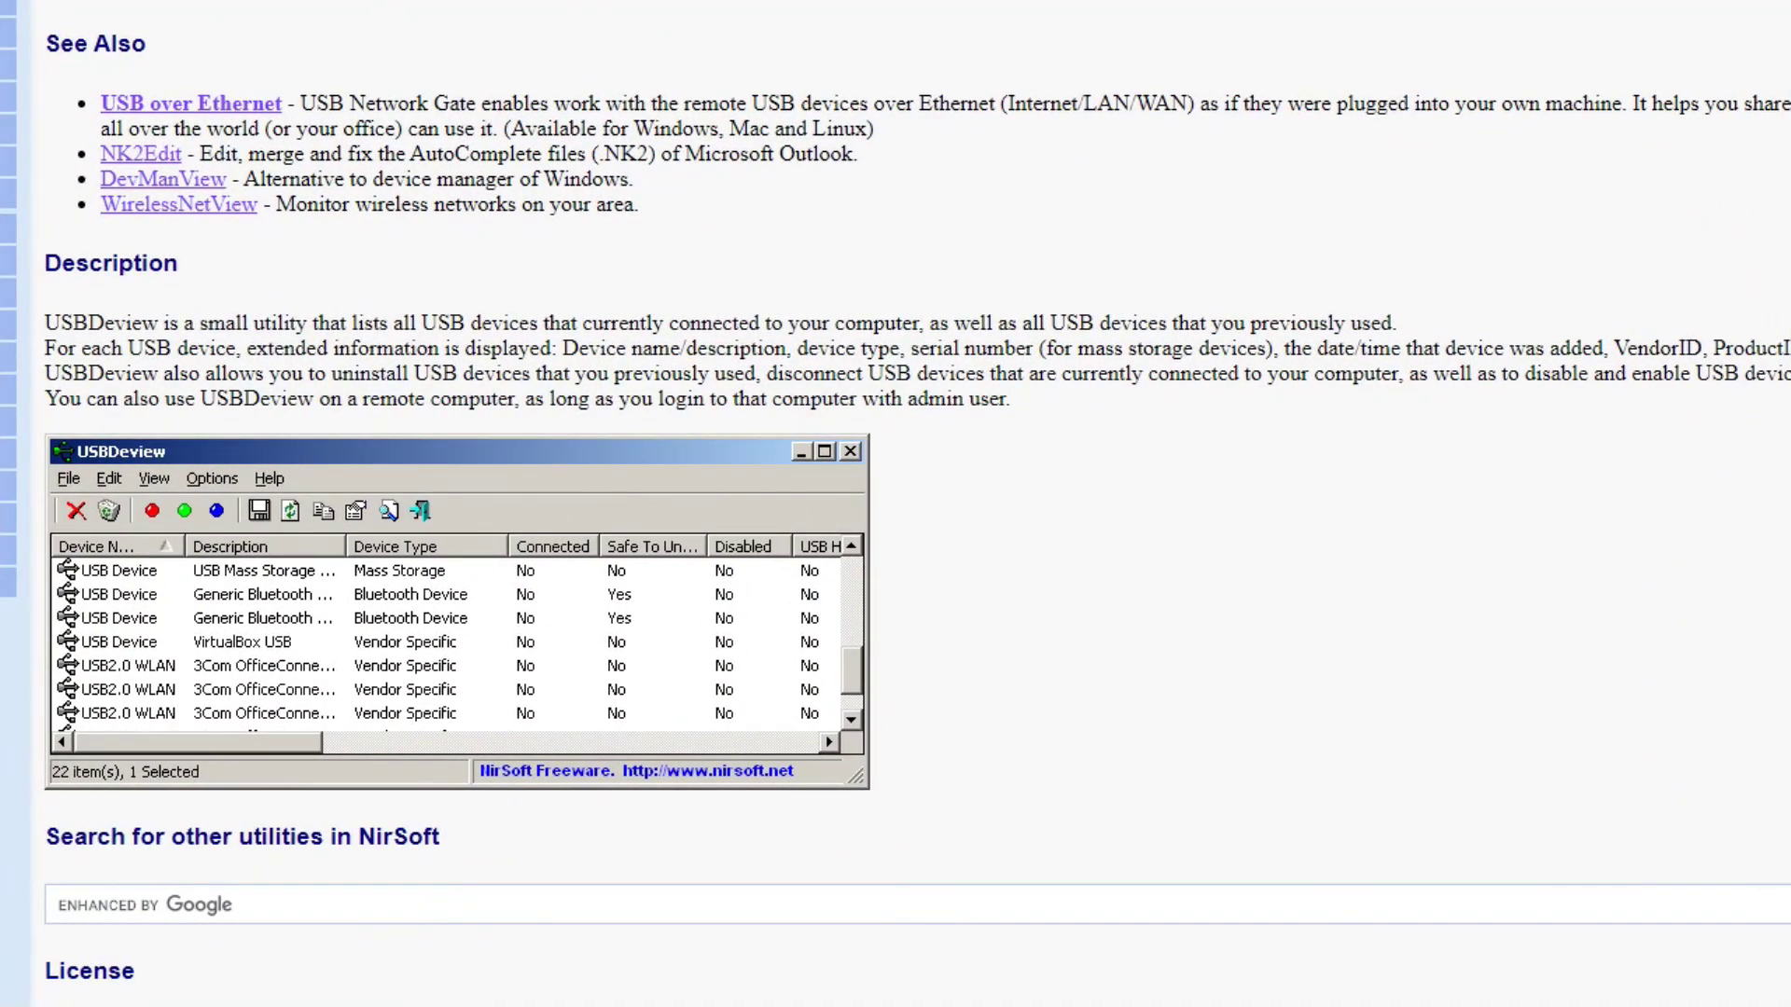
scroll(896, 504, "down", 20)
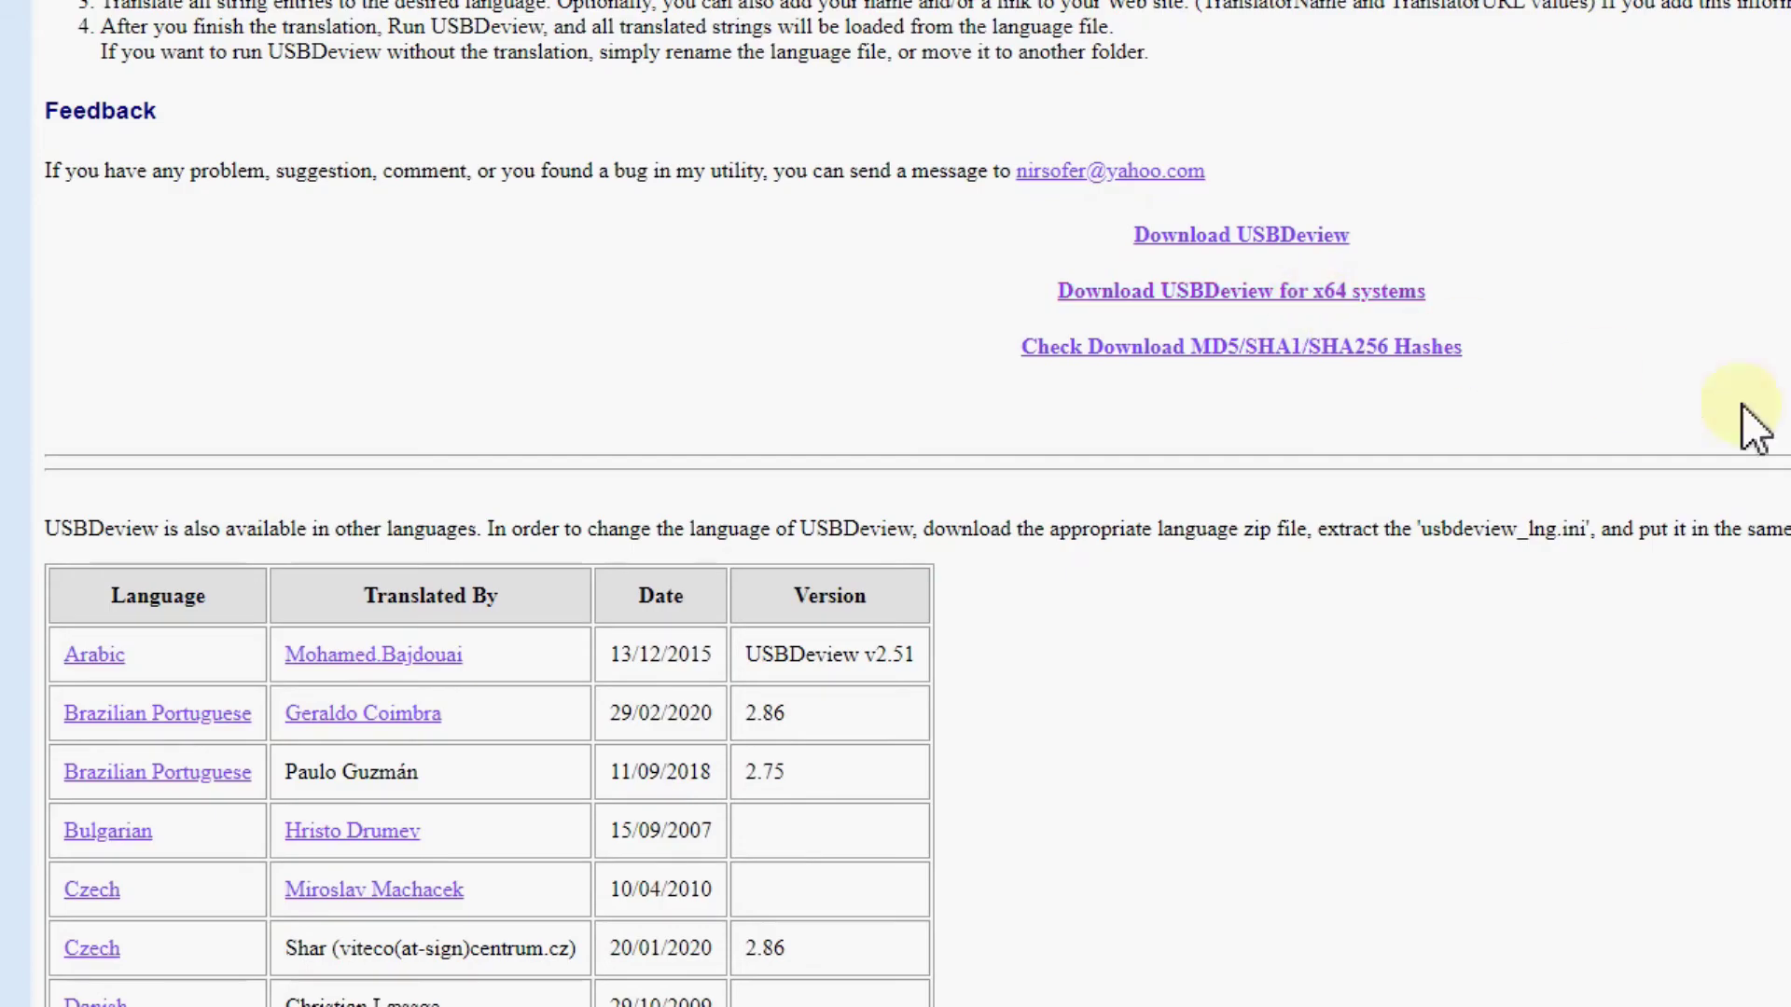
scroll(896, 504, "up", 20)
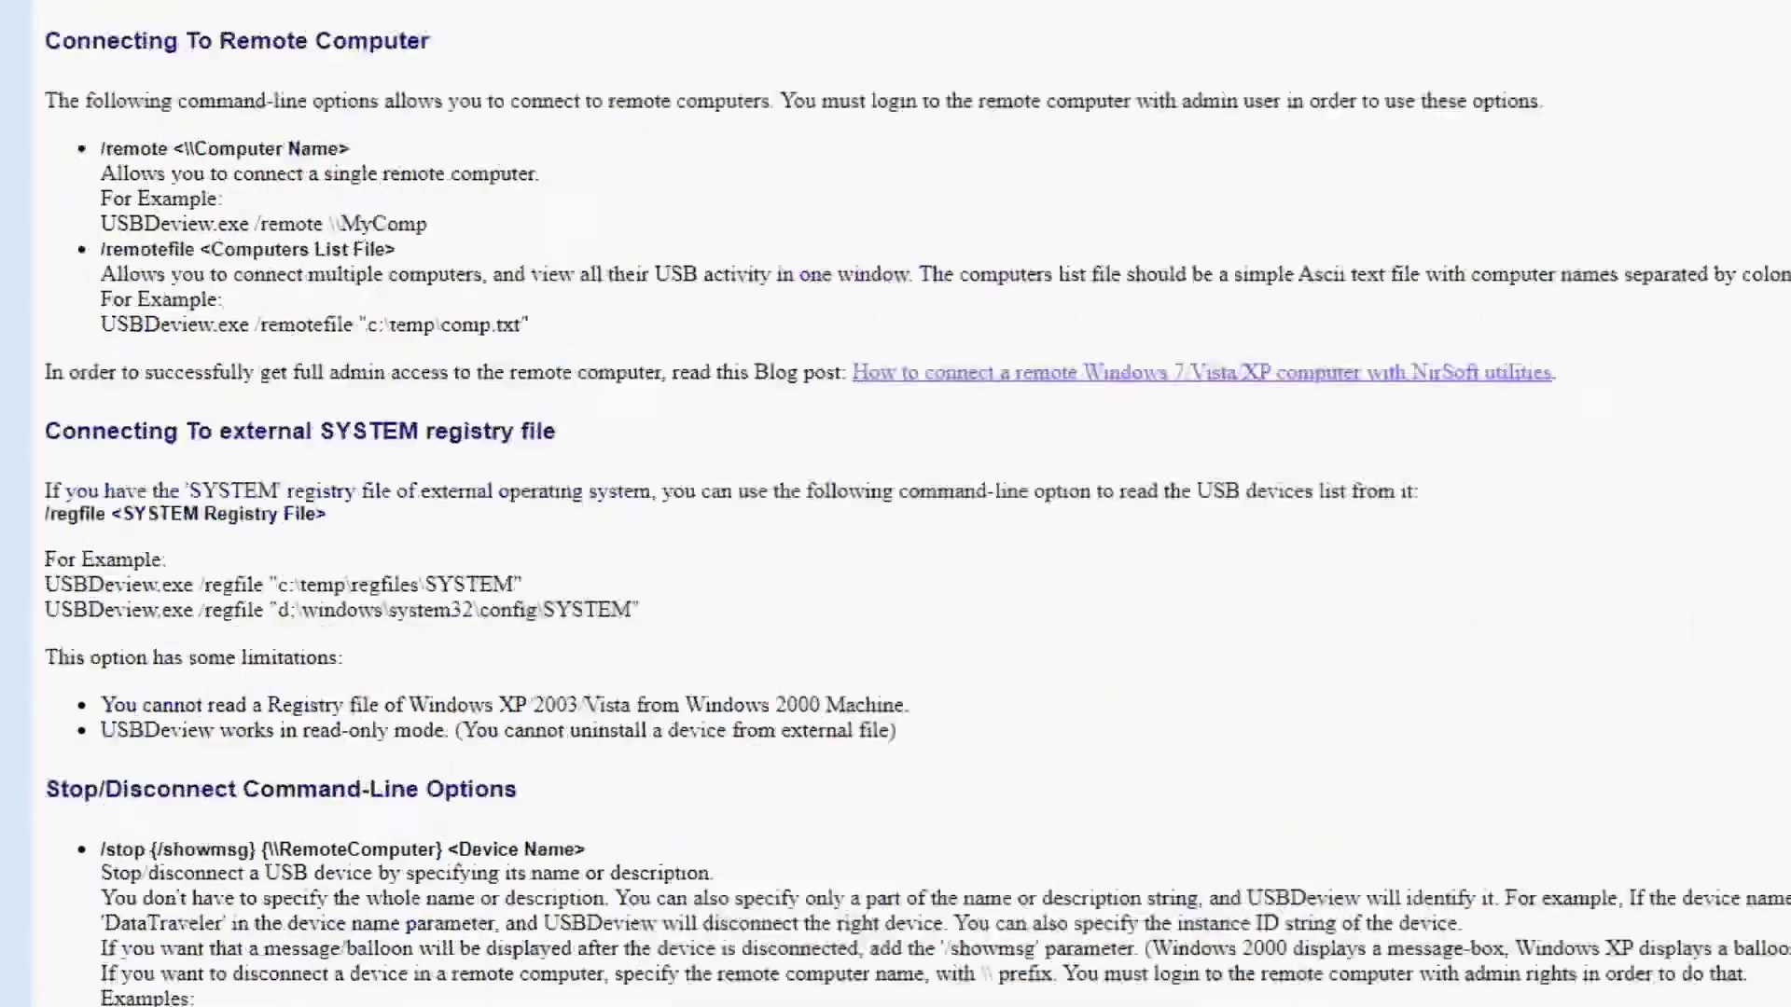
scroll(1211, 438, "up", 2)
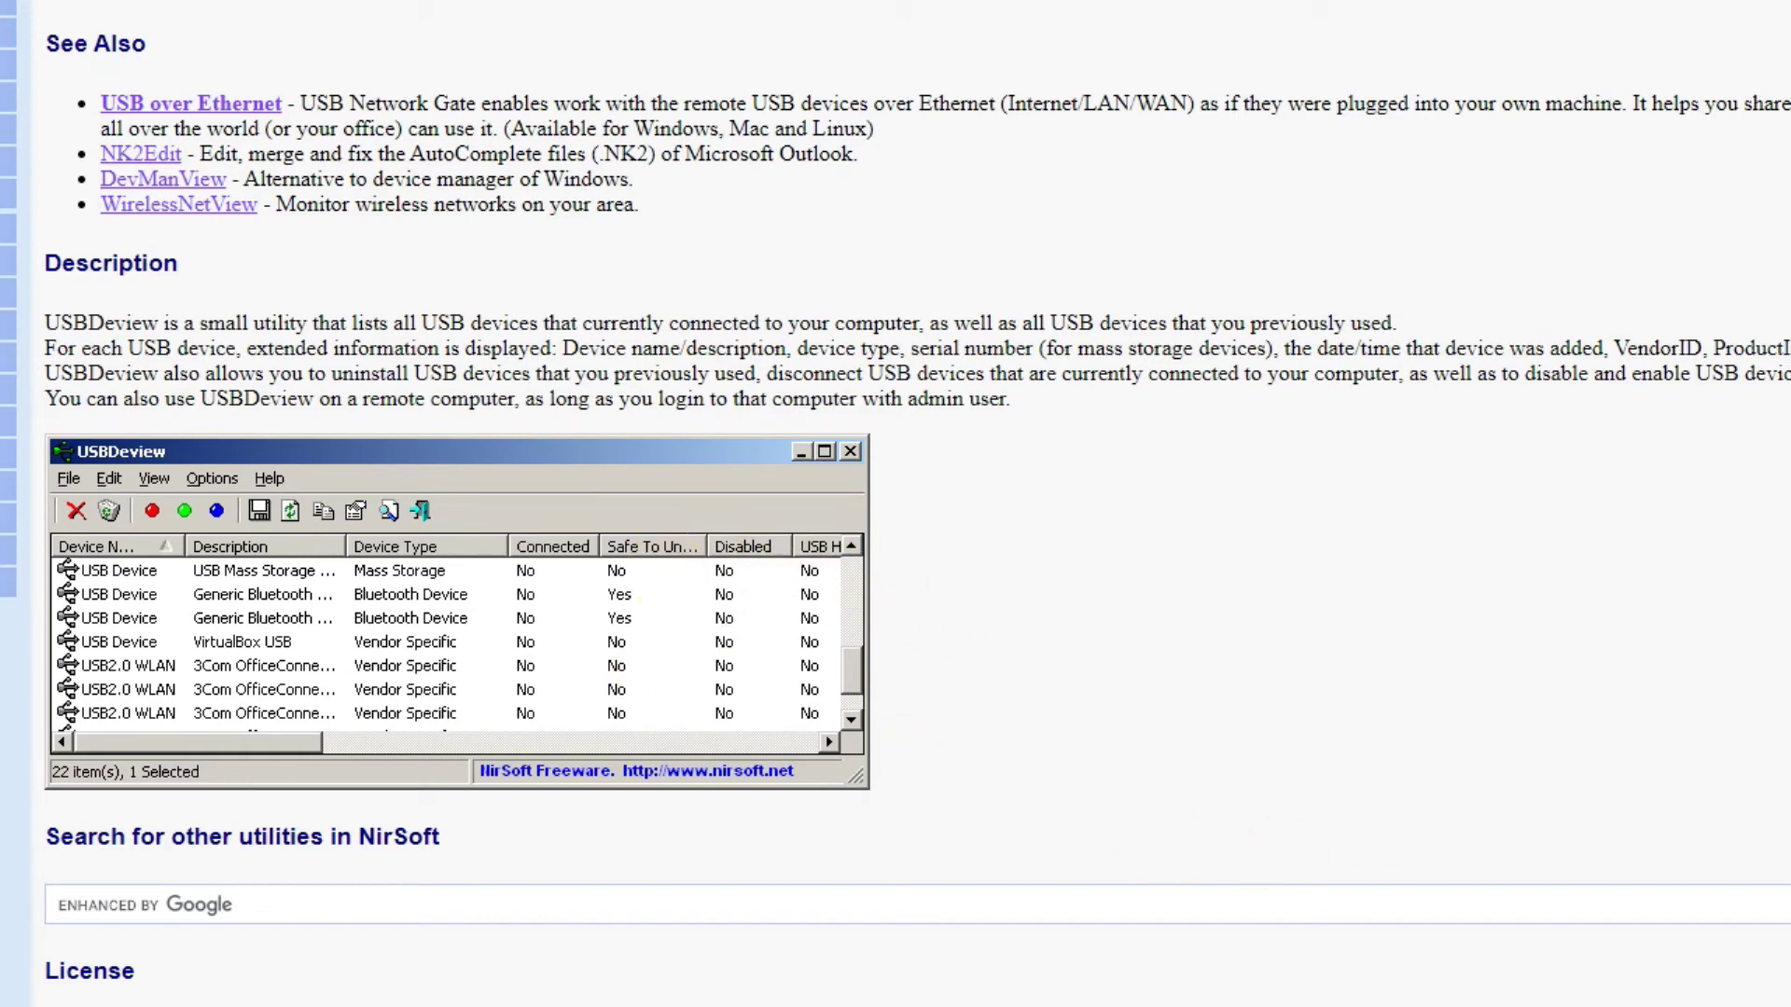
Move and enlarge the USBDeview window so the Created Date and plug/unplug columns show.
left_click_drag(1379, 198, 543, 126)
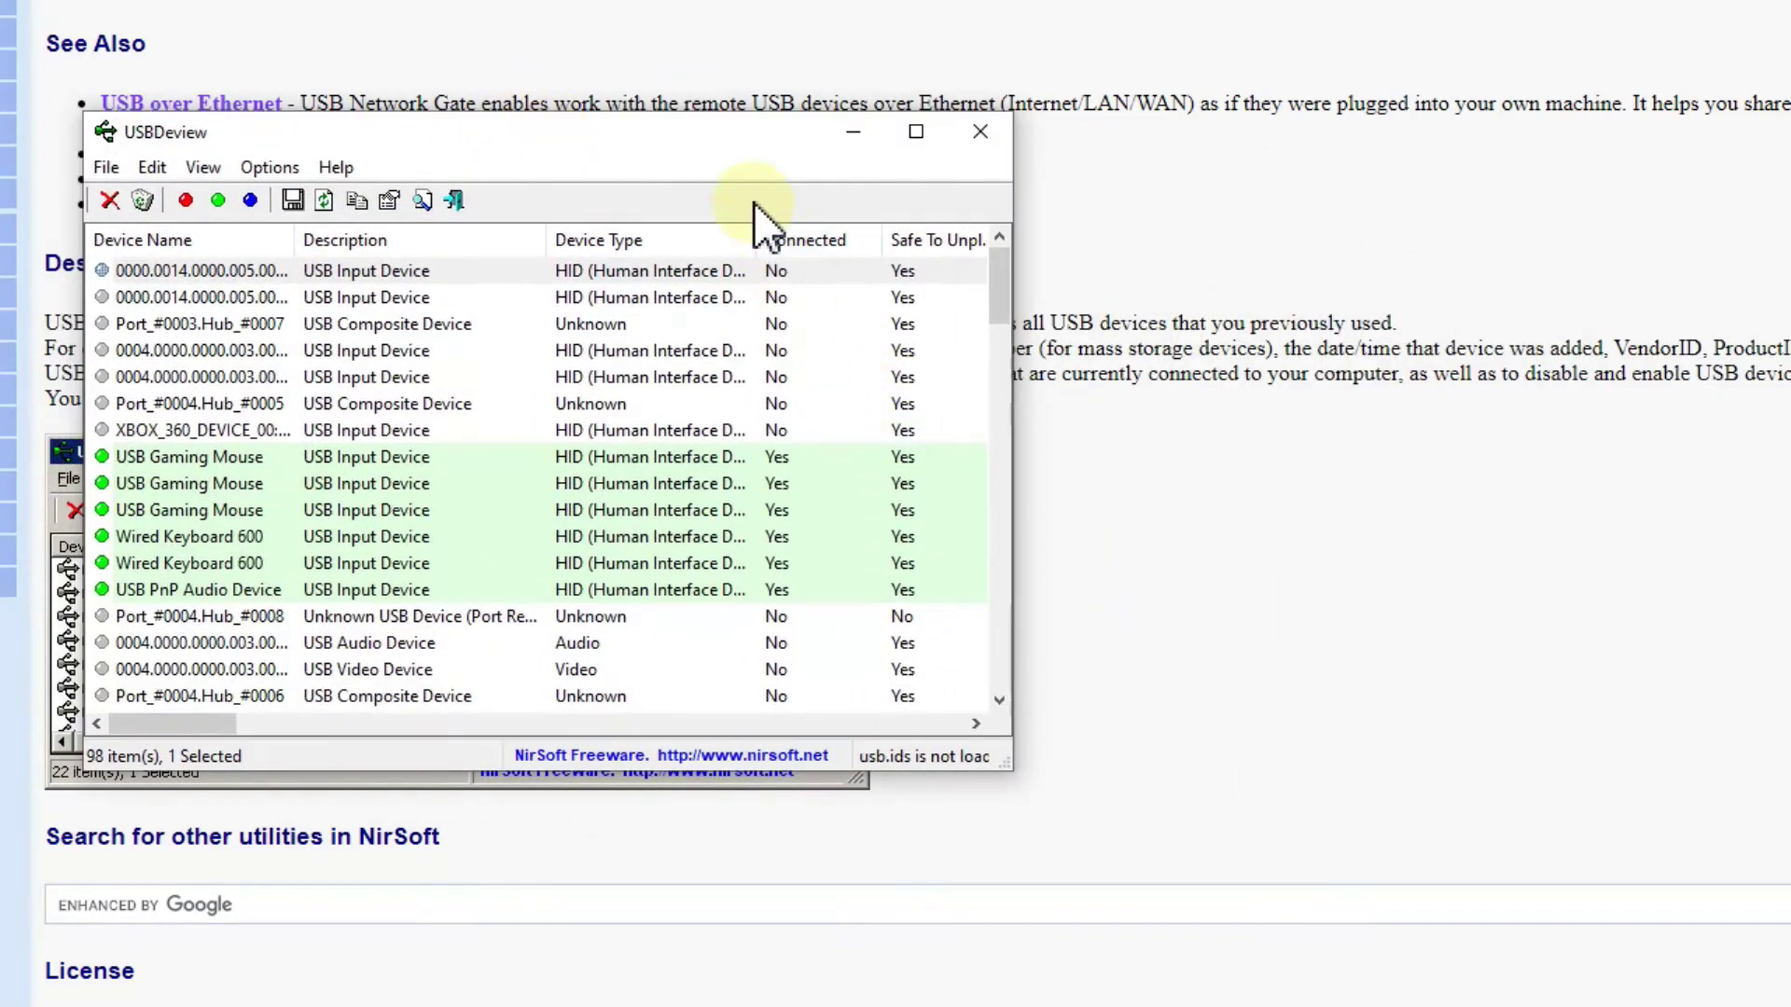
left_click_drag(688, 138, 666, 119)
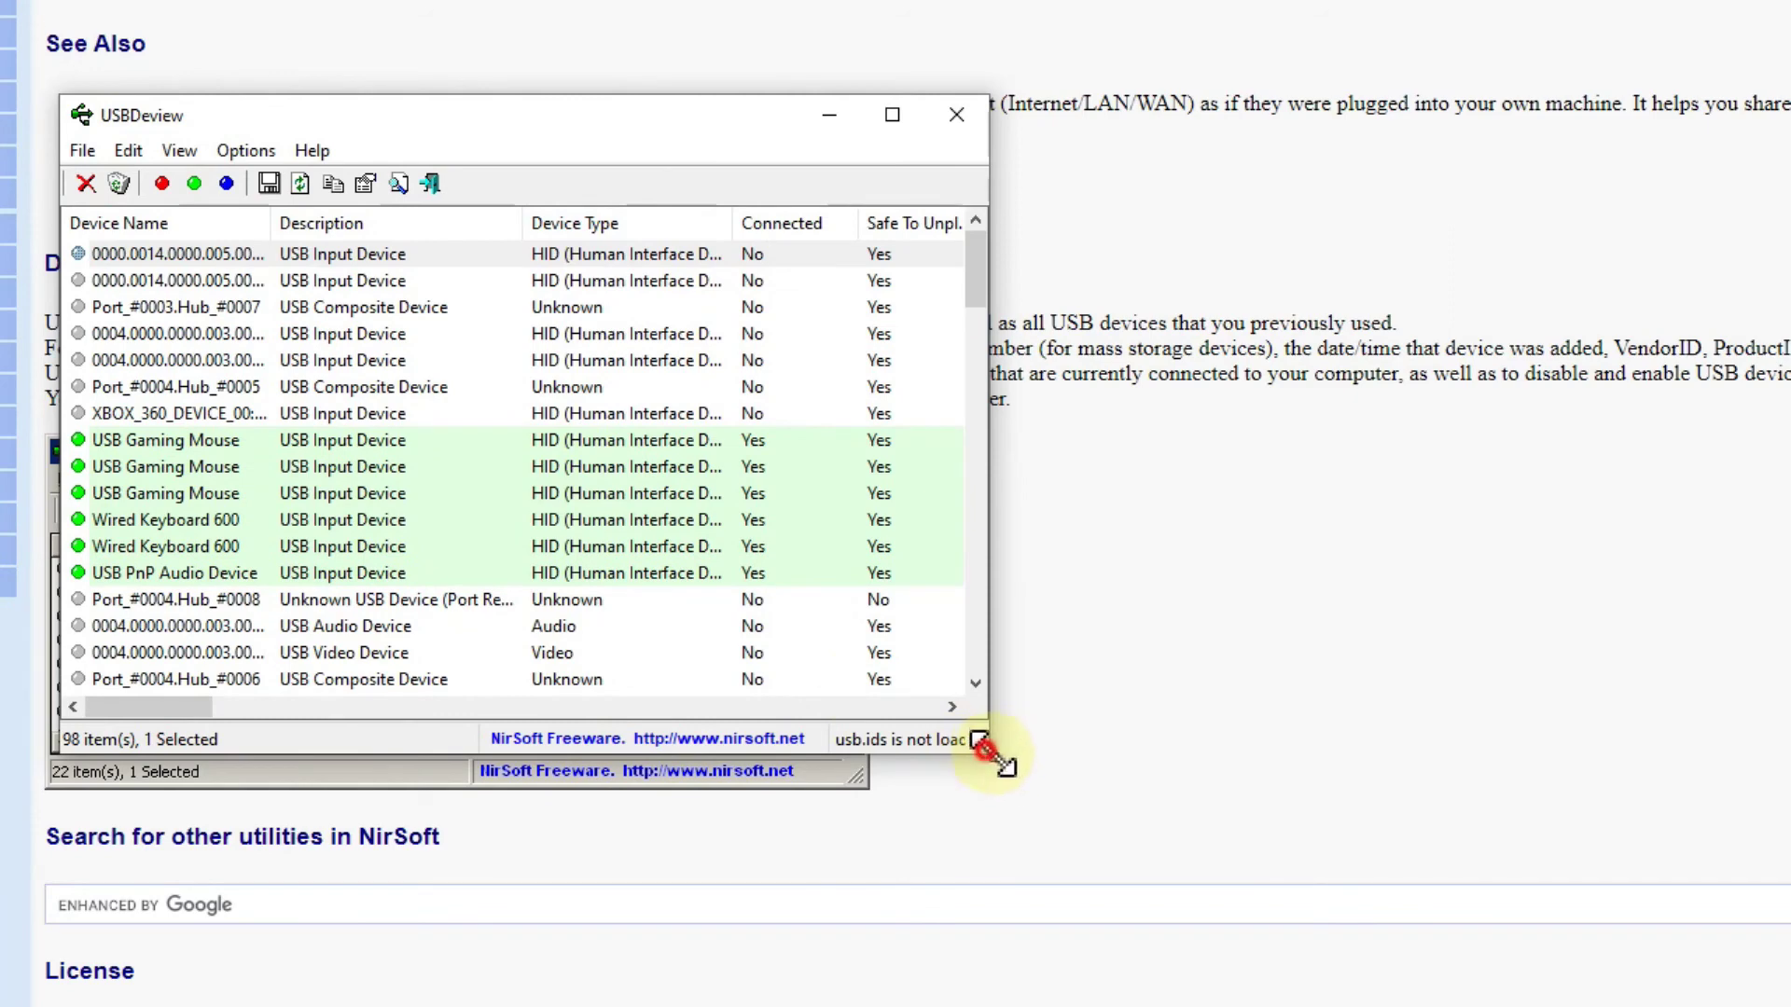
left_click_drag(981, 744, 1290, 820)
left_click_drag(1489, 800, 1667, 775)
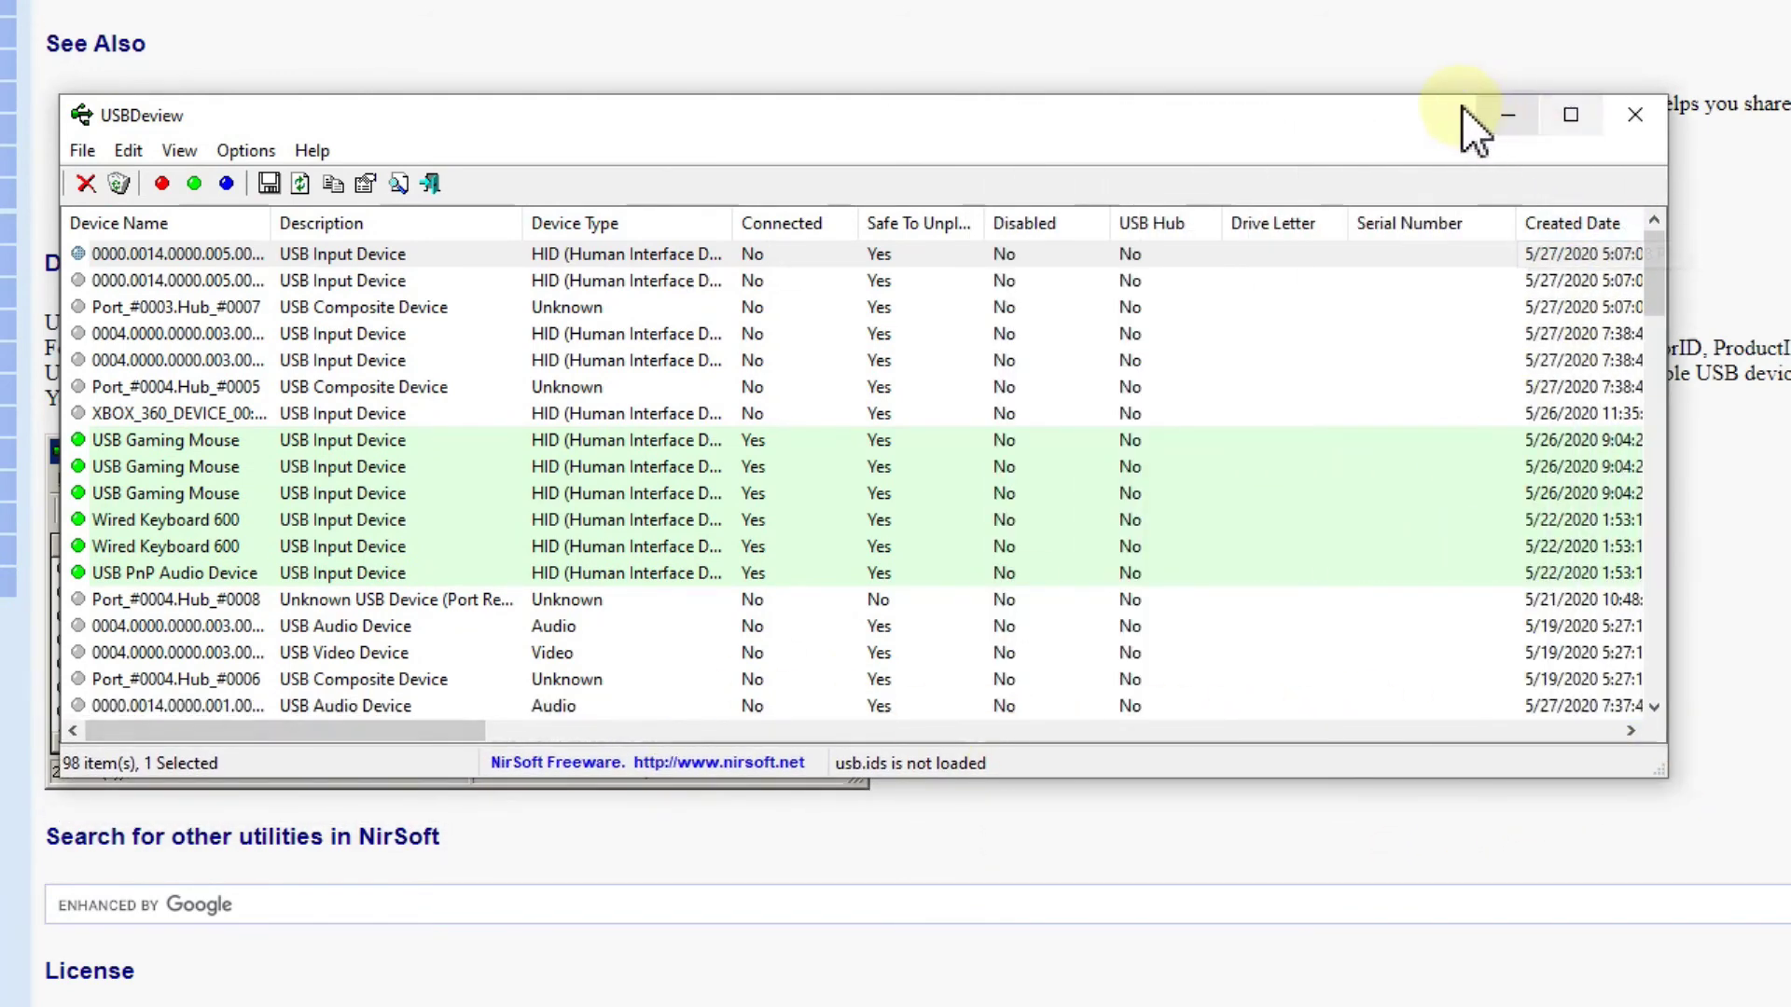
left_click_drag(1400, 119, 1339, 126)
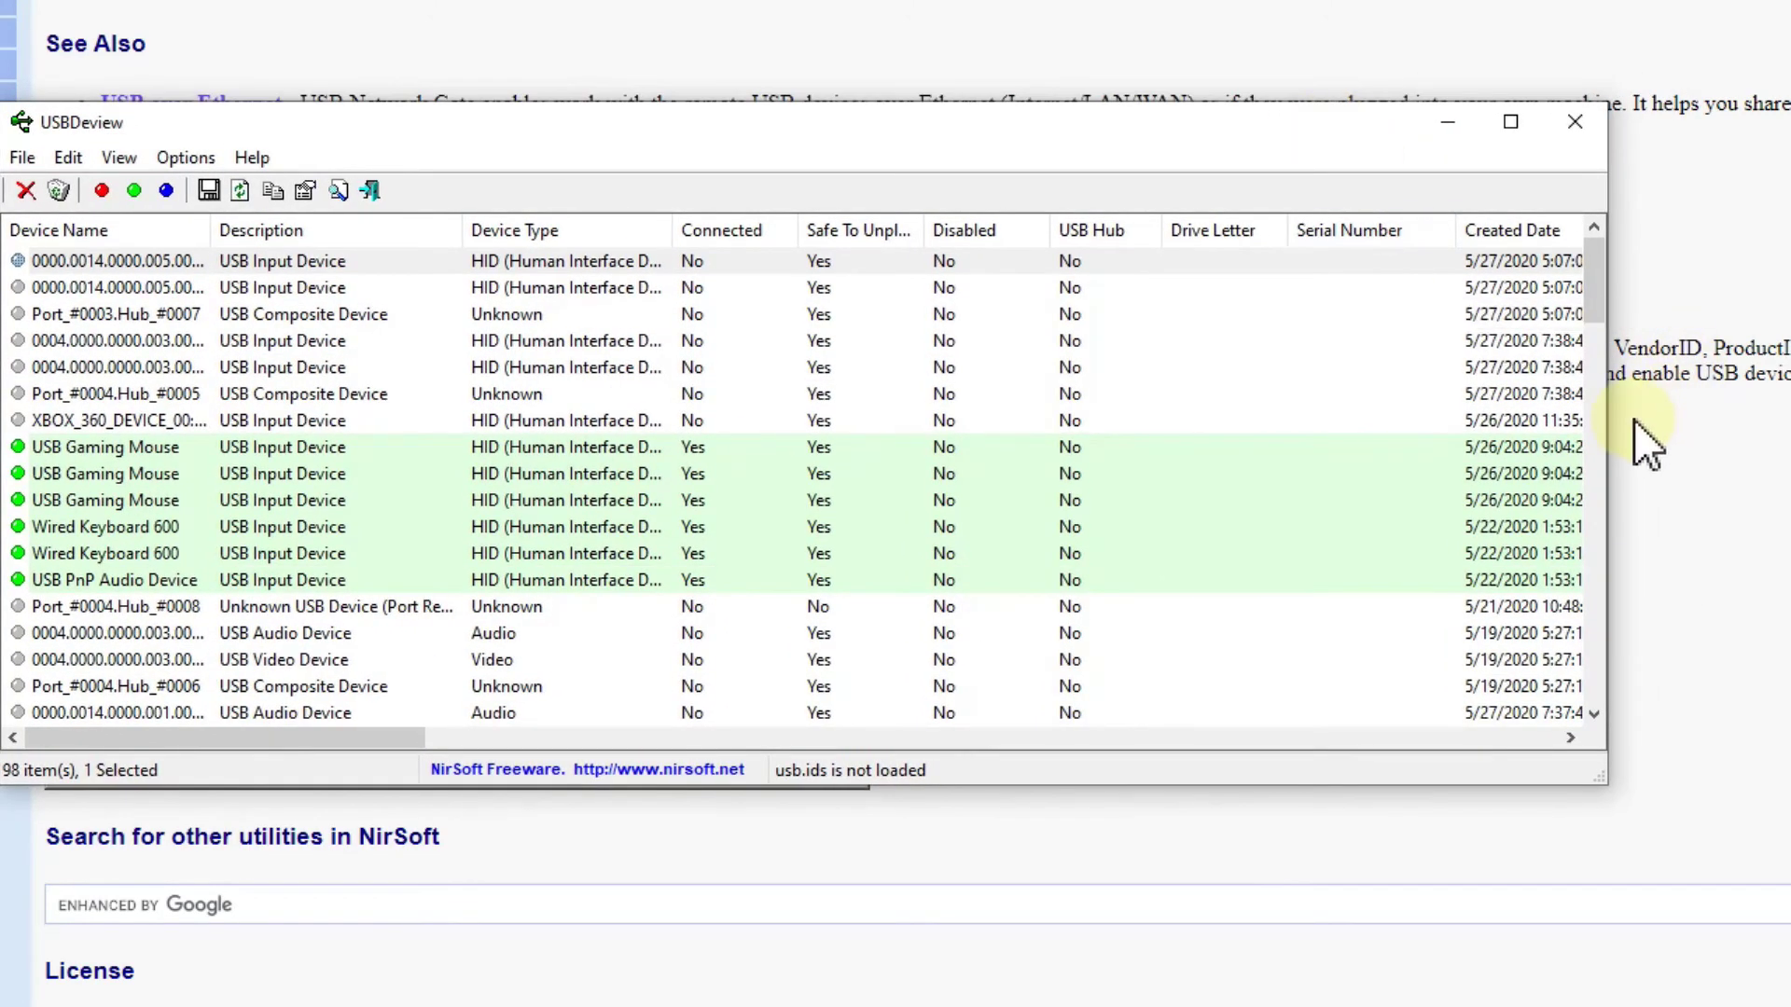
left_click_drag(1623, 439, 1790, 440)
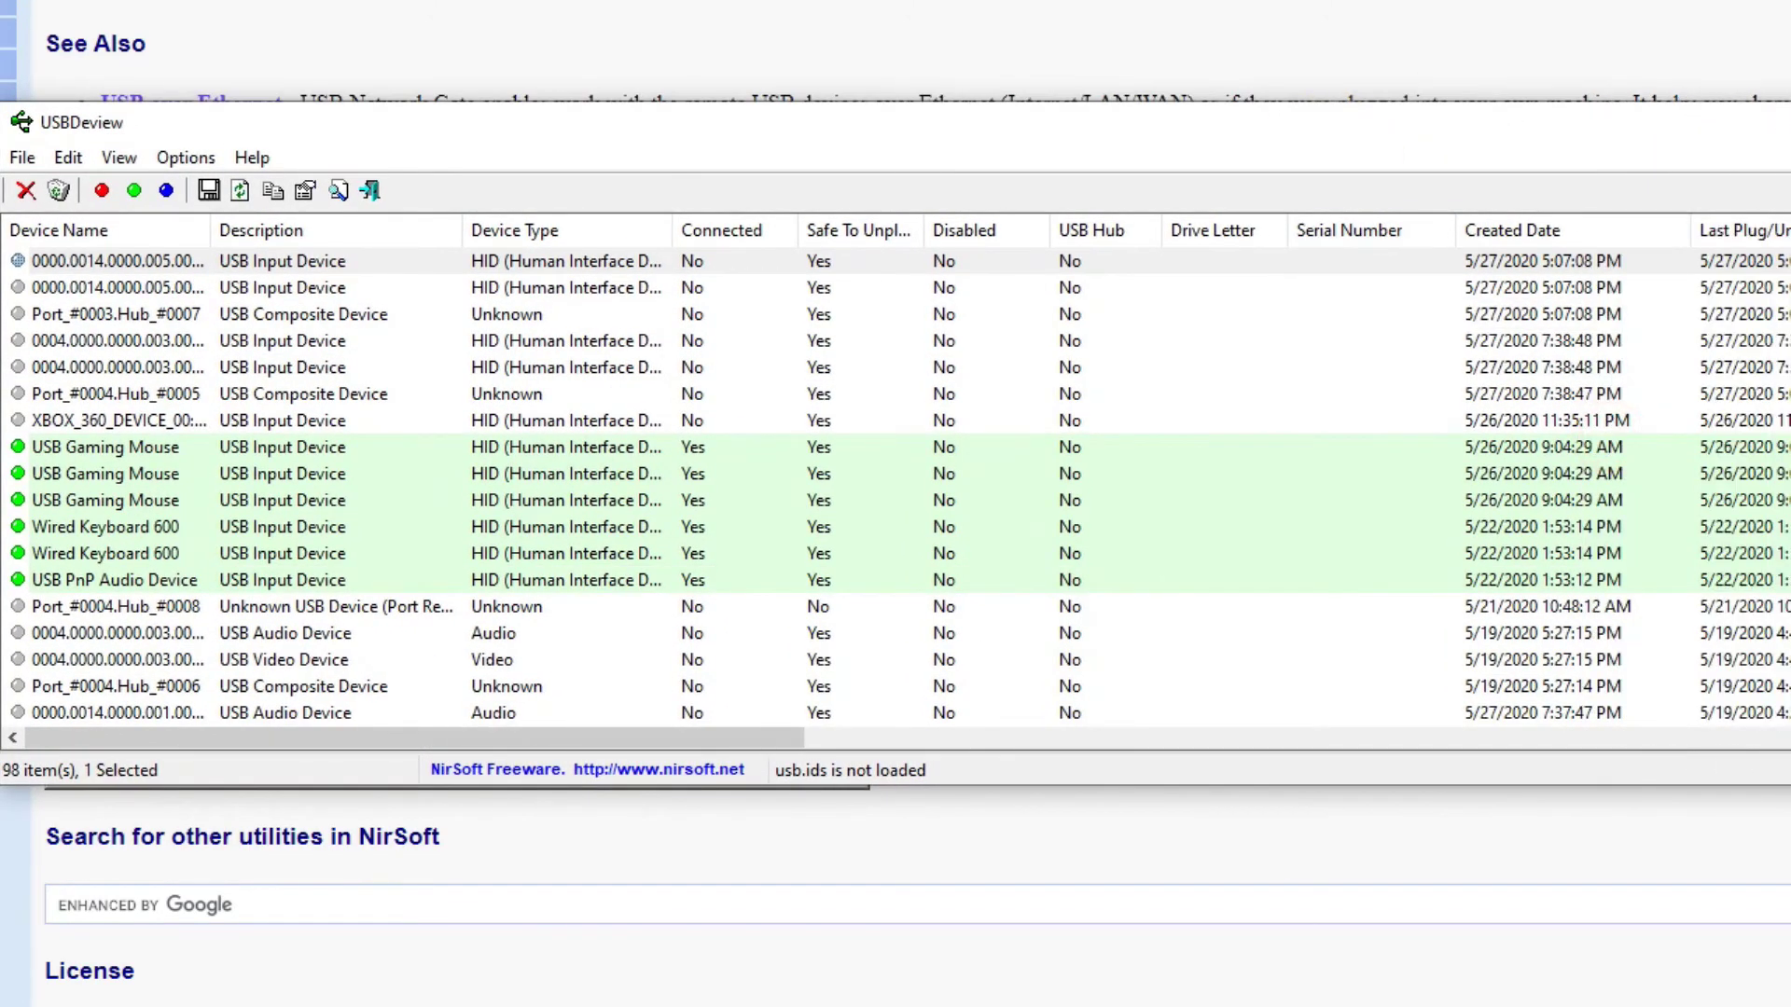
left_click_drag(748, 747, 960, 759)
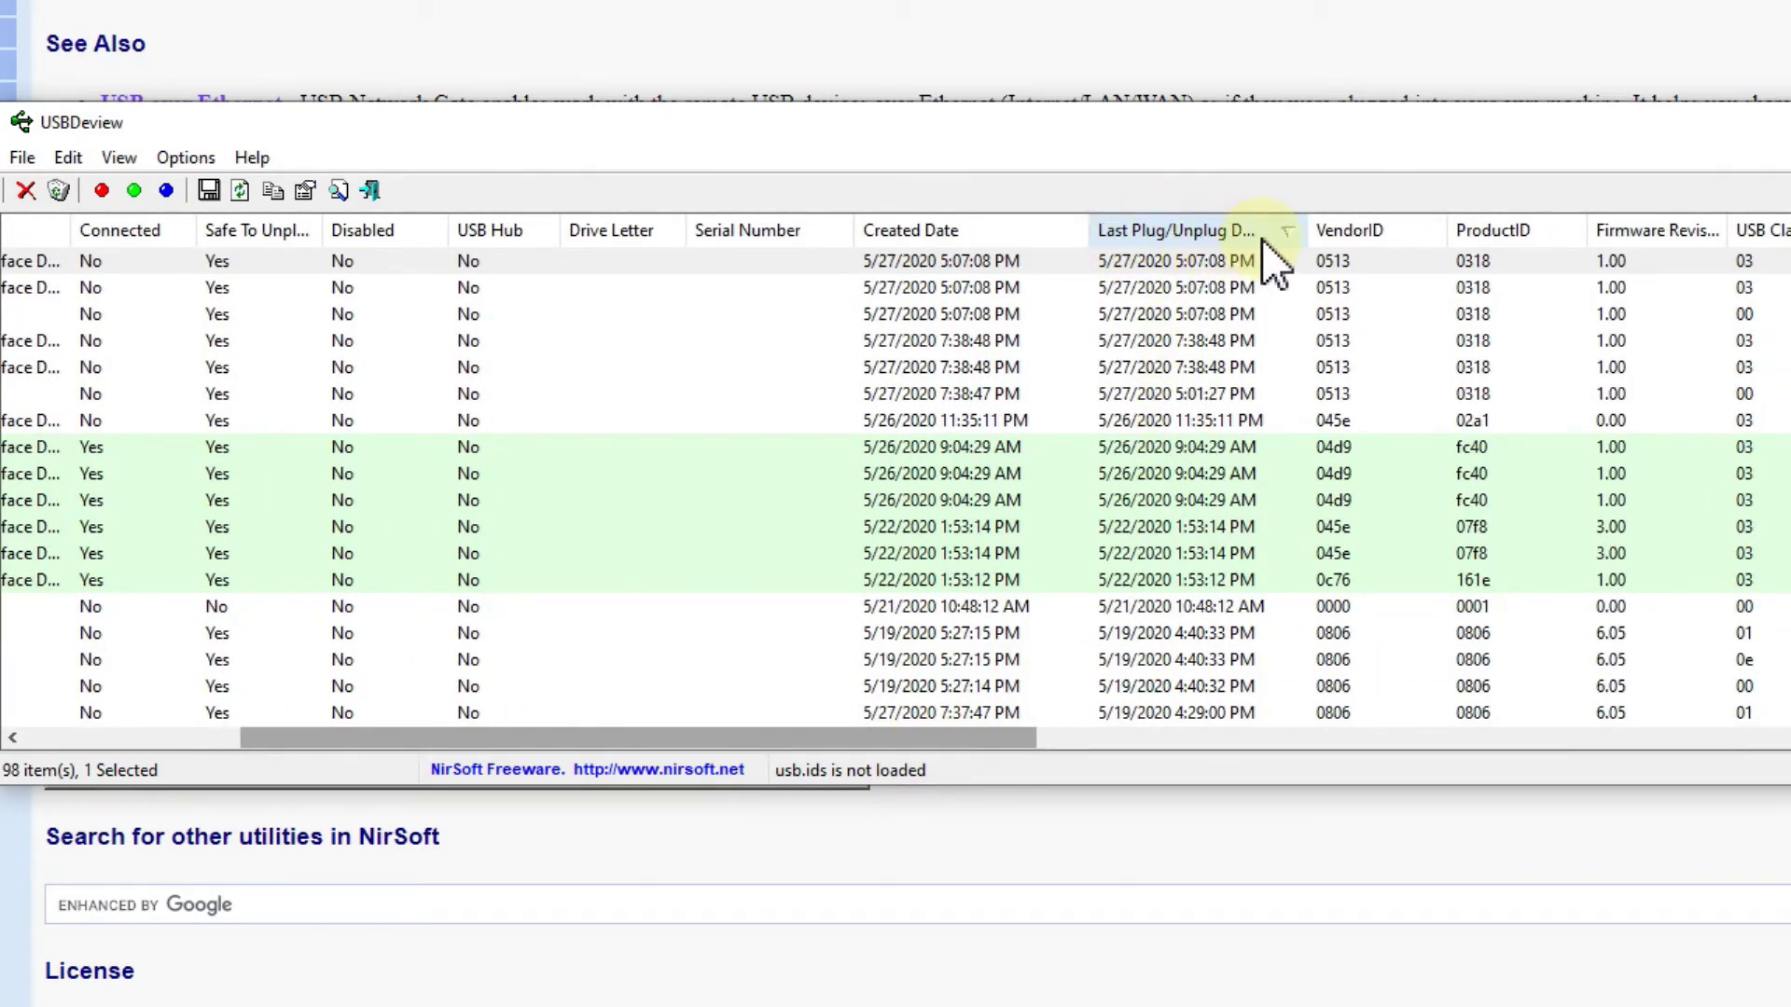
Widen the Last Plug/Unplug Date column and sort it descending, newest devices first.
mouse_move(1306, 229)
left_mouse_down()
mouse_move(1468, 239)
mouse_move(1333, 239)
left_mouse_up()
left_click(1331, 262)
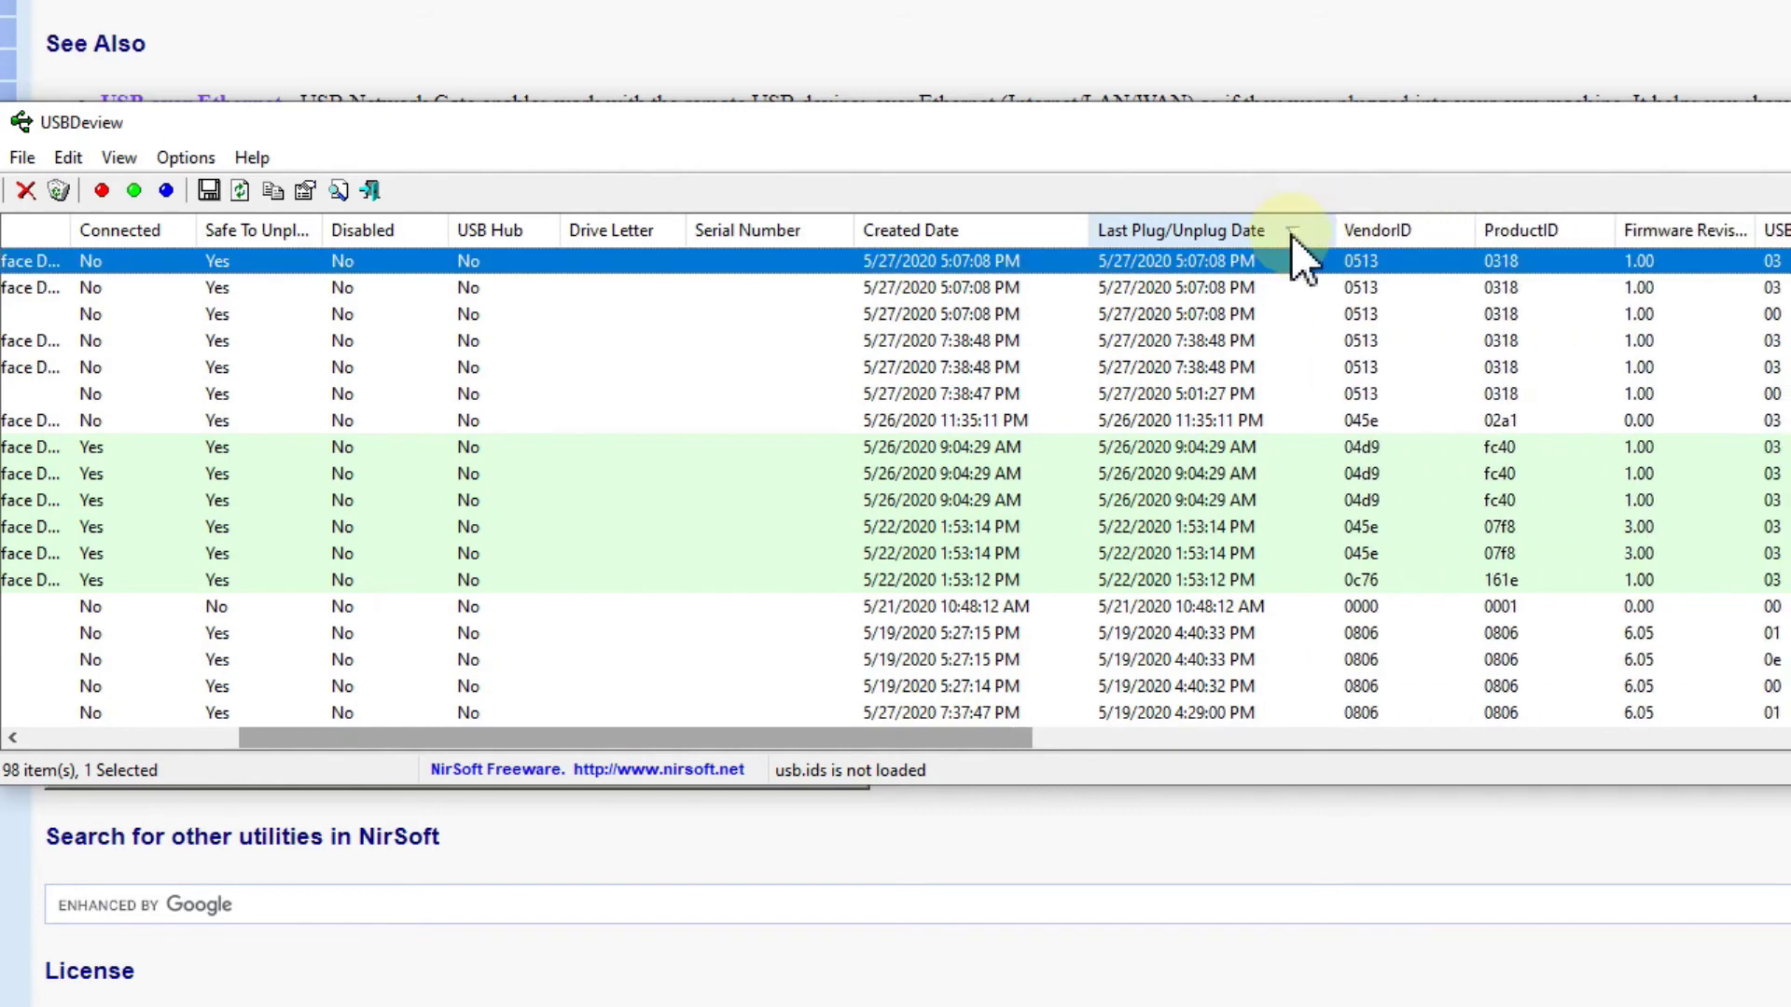
left_click(1292, 232)
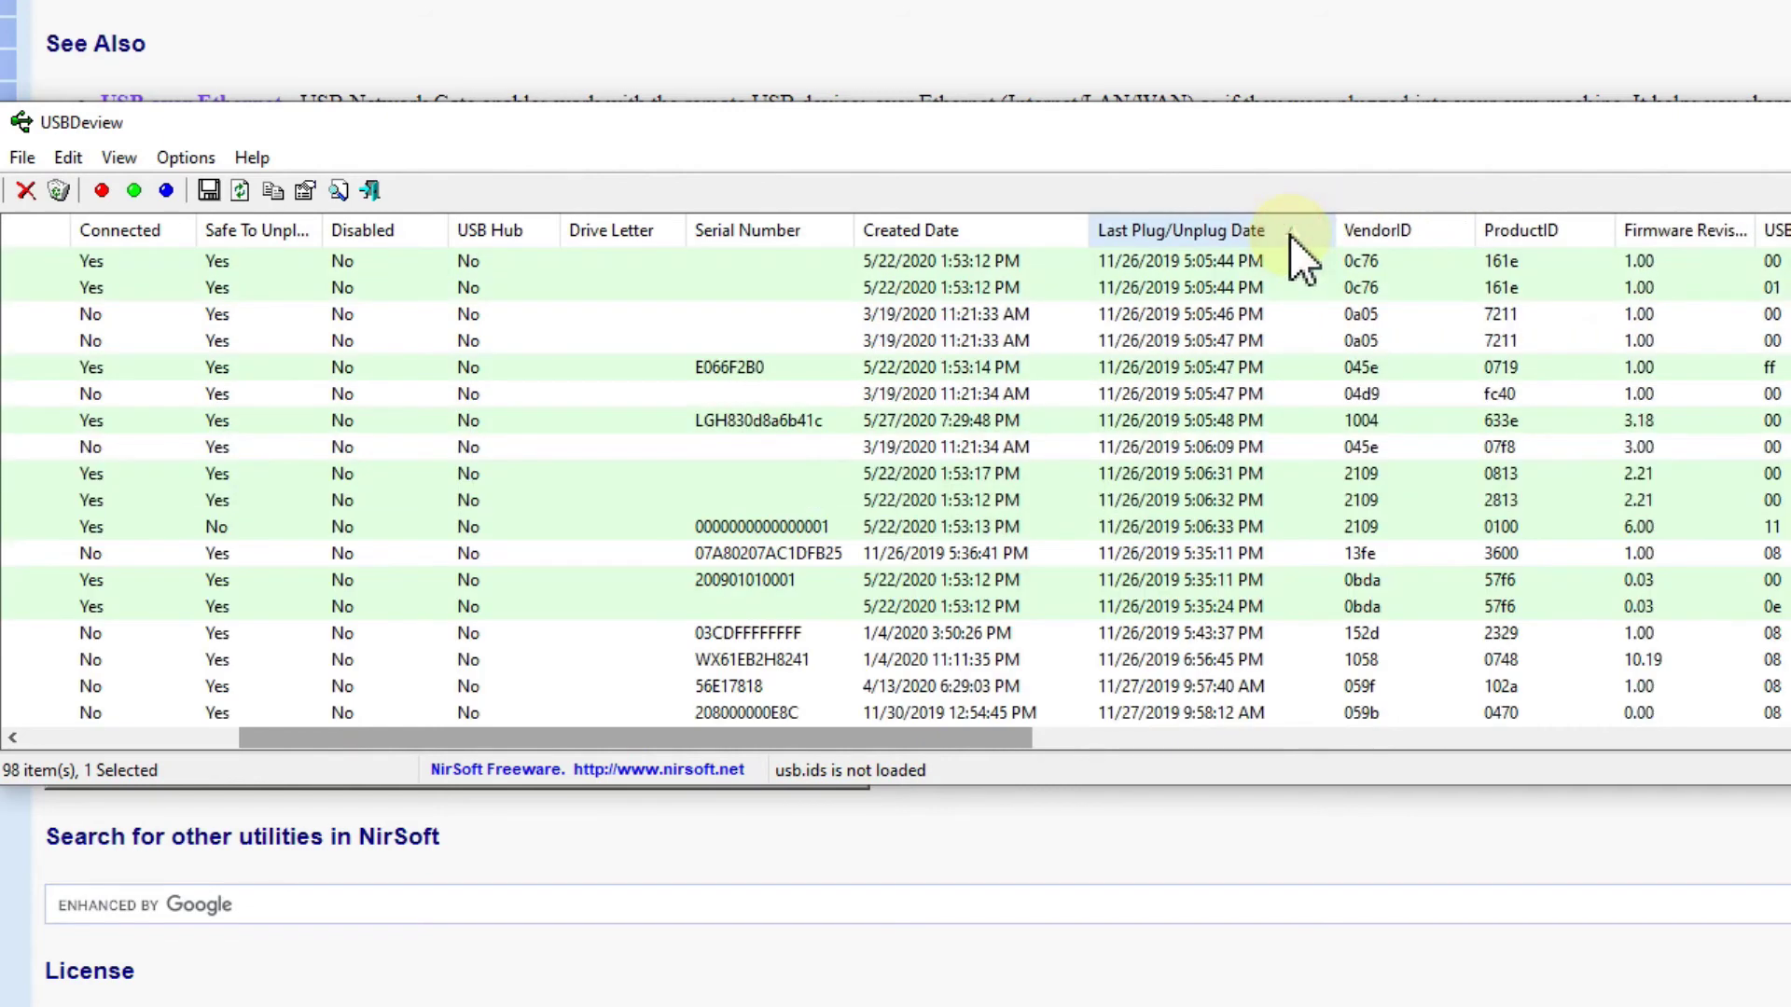
left_click(1292, 231)
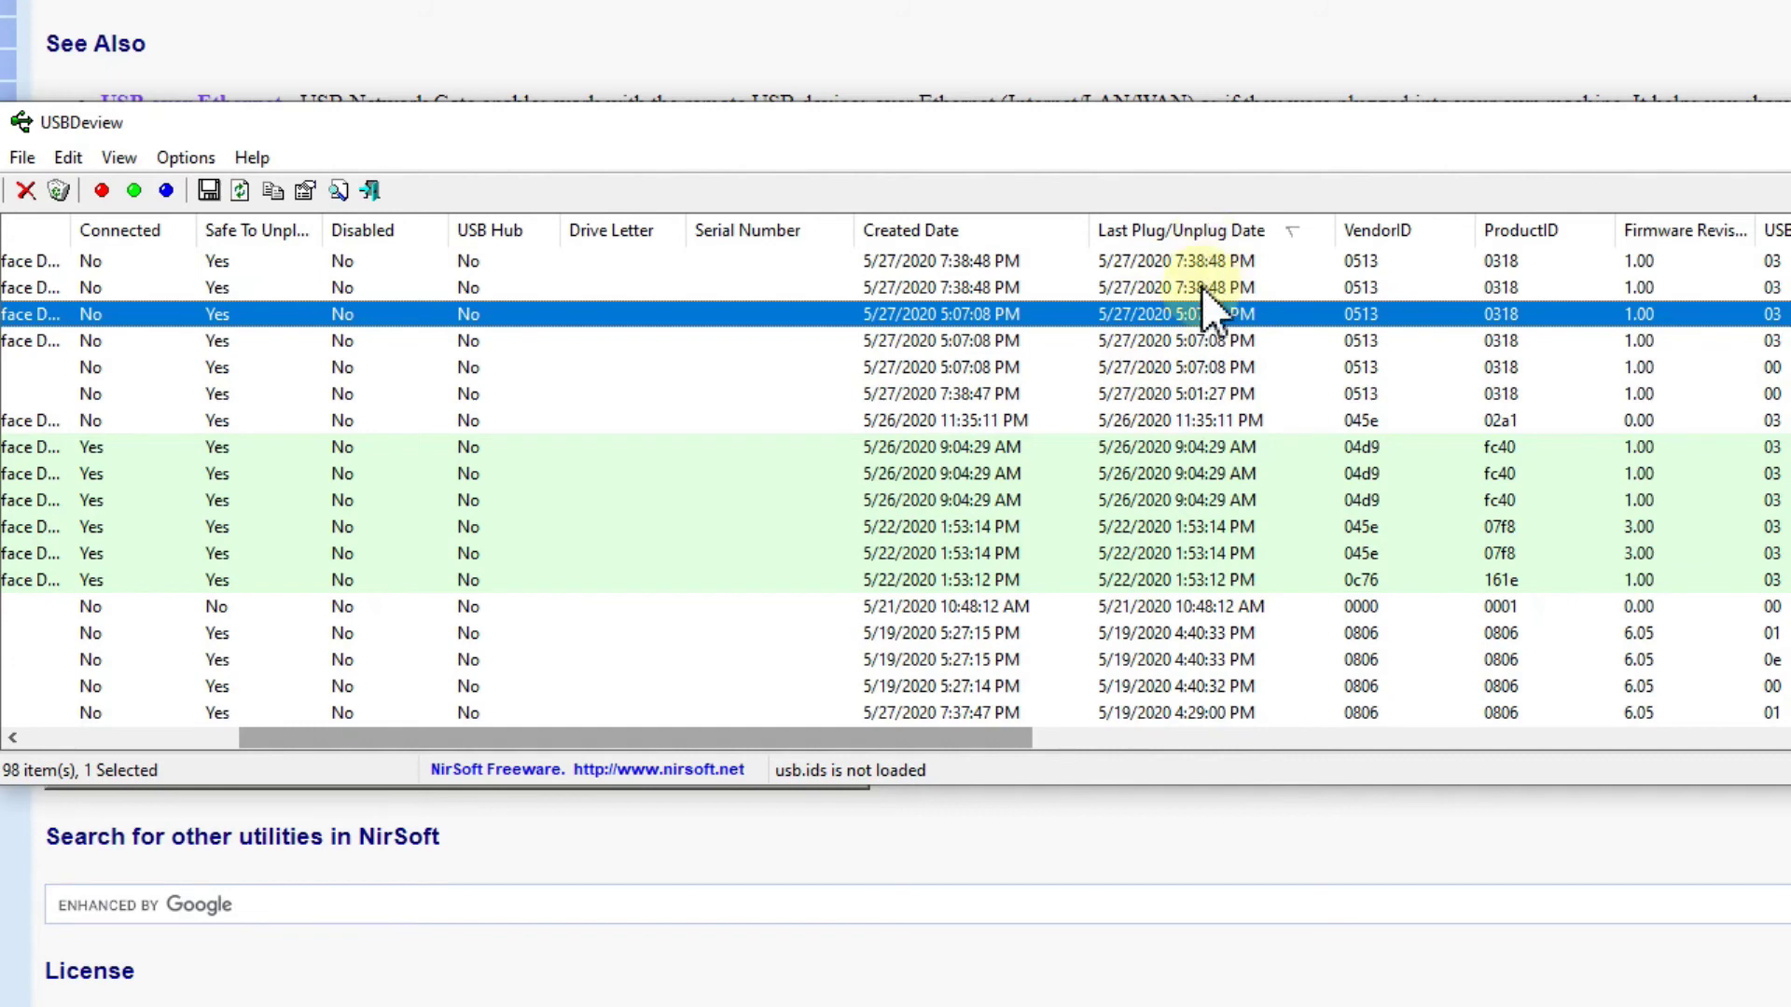
left_click_drag(915, 735, 597, 773)
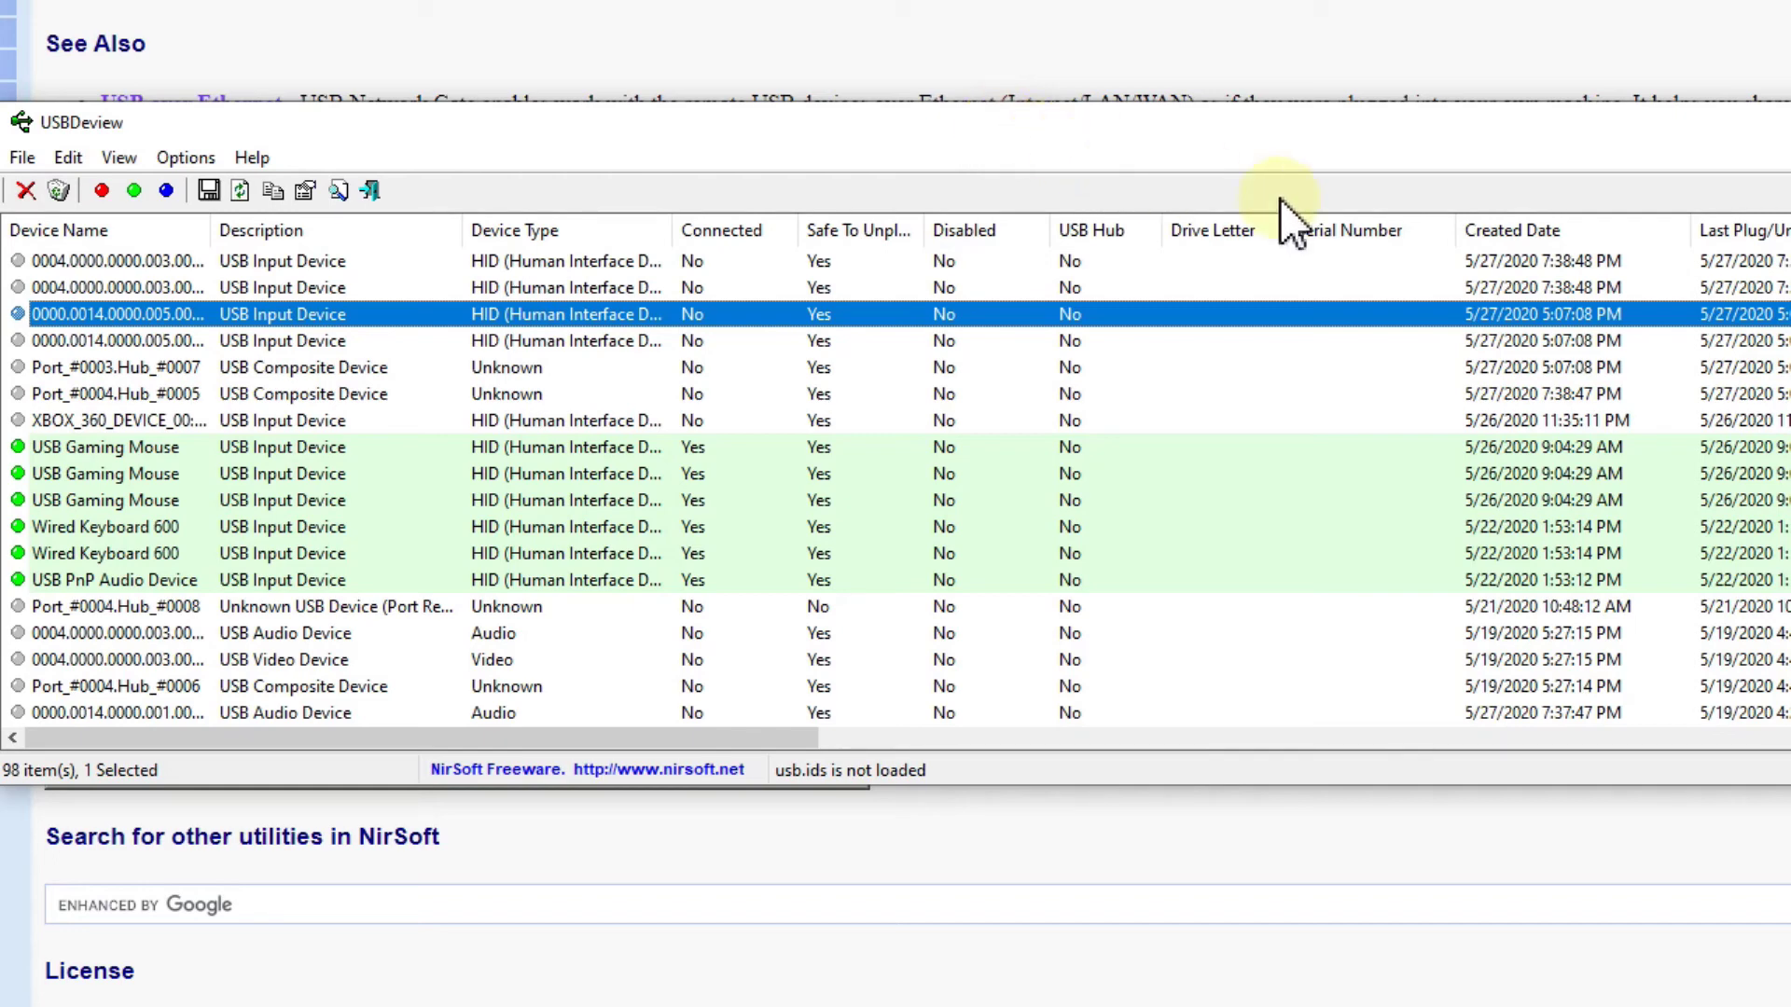
Scroll the sorted USBDeview device list to the right.
left_click_drag(716, 741, 774, 662)
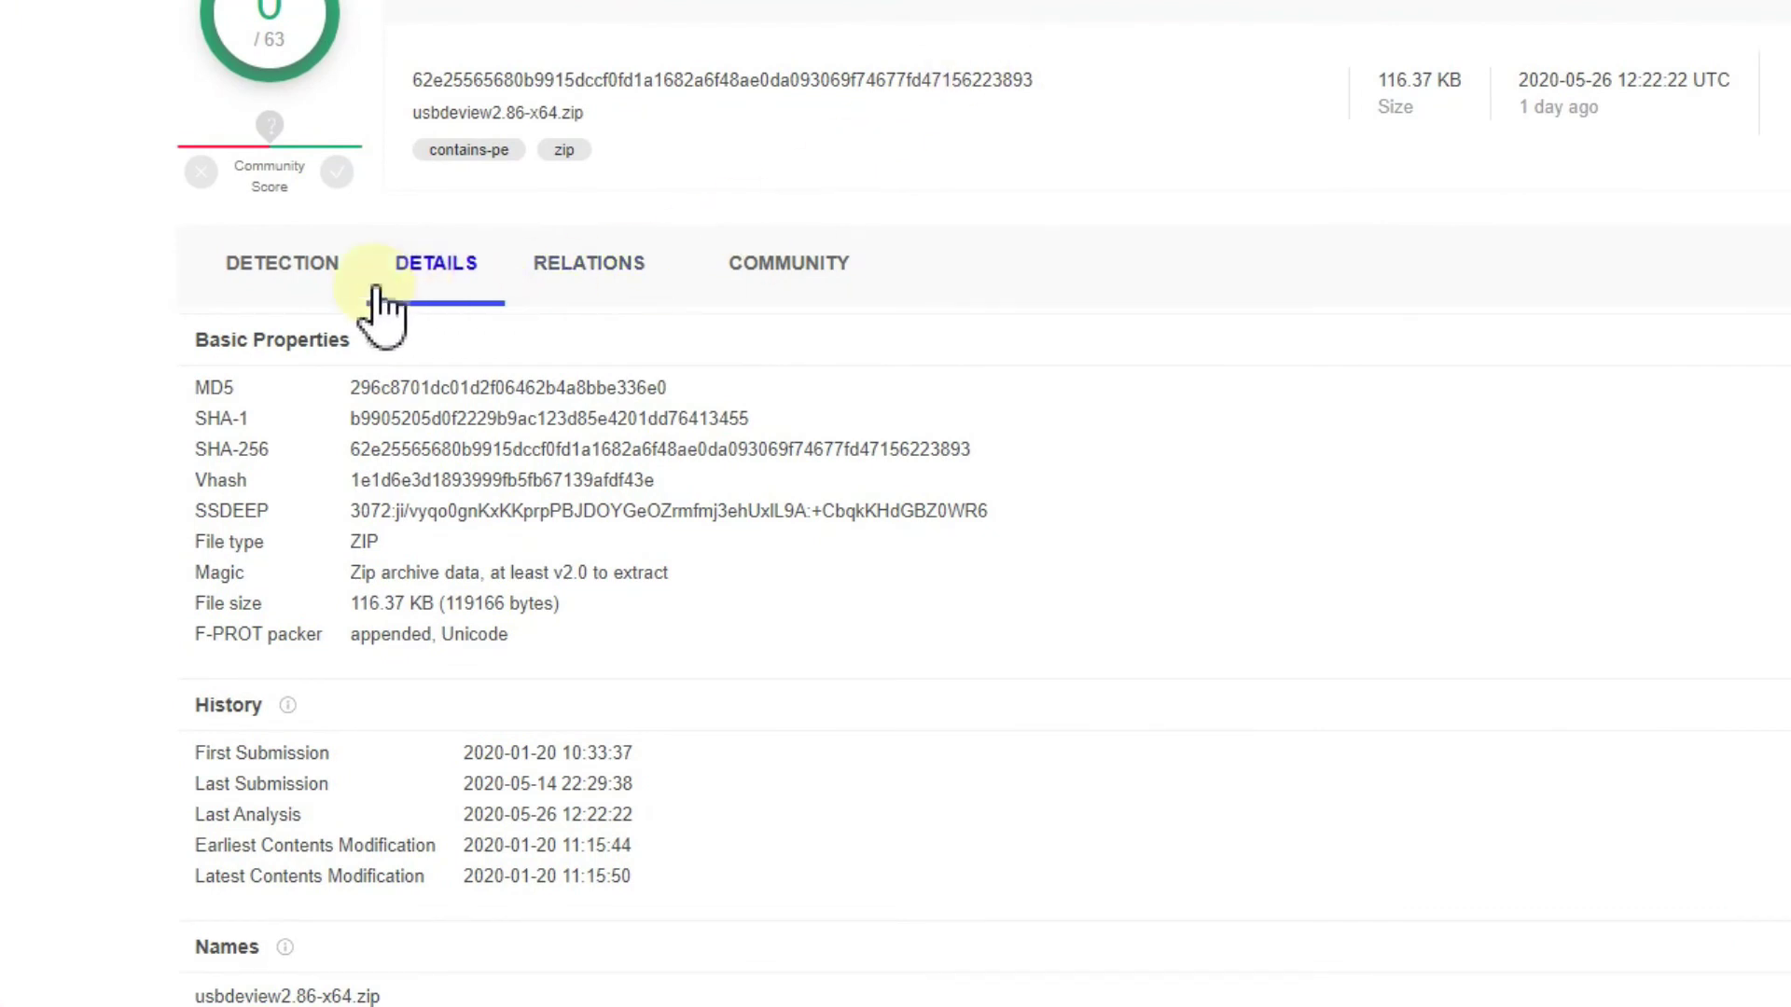
Show VirusTotal's Detection results and highlight 'No engines detected this file'.
left_click(321, 308)
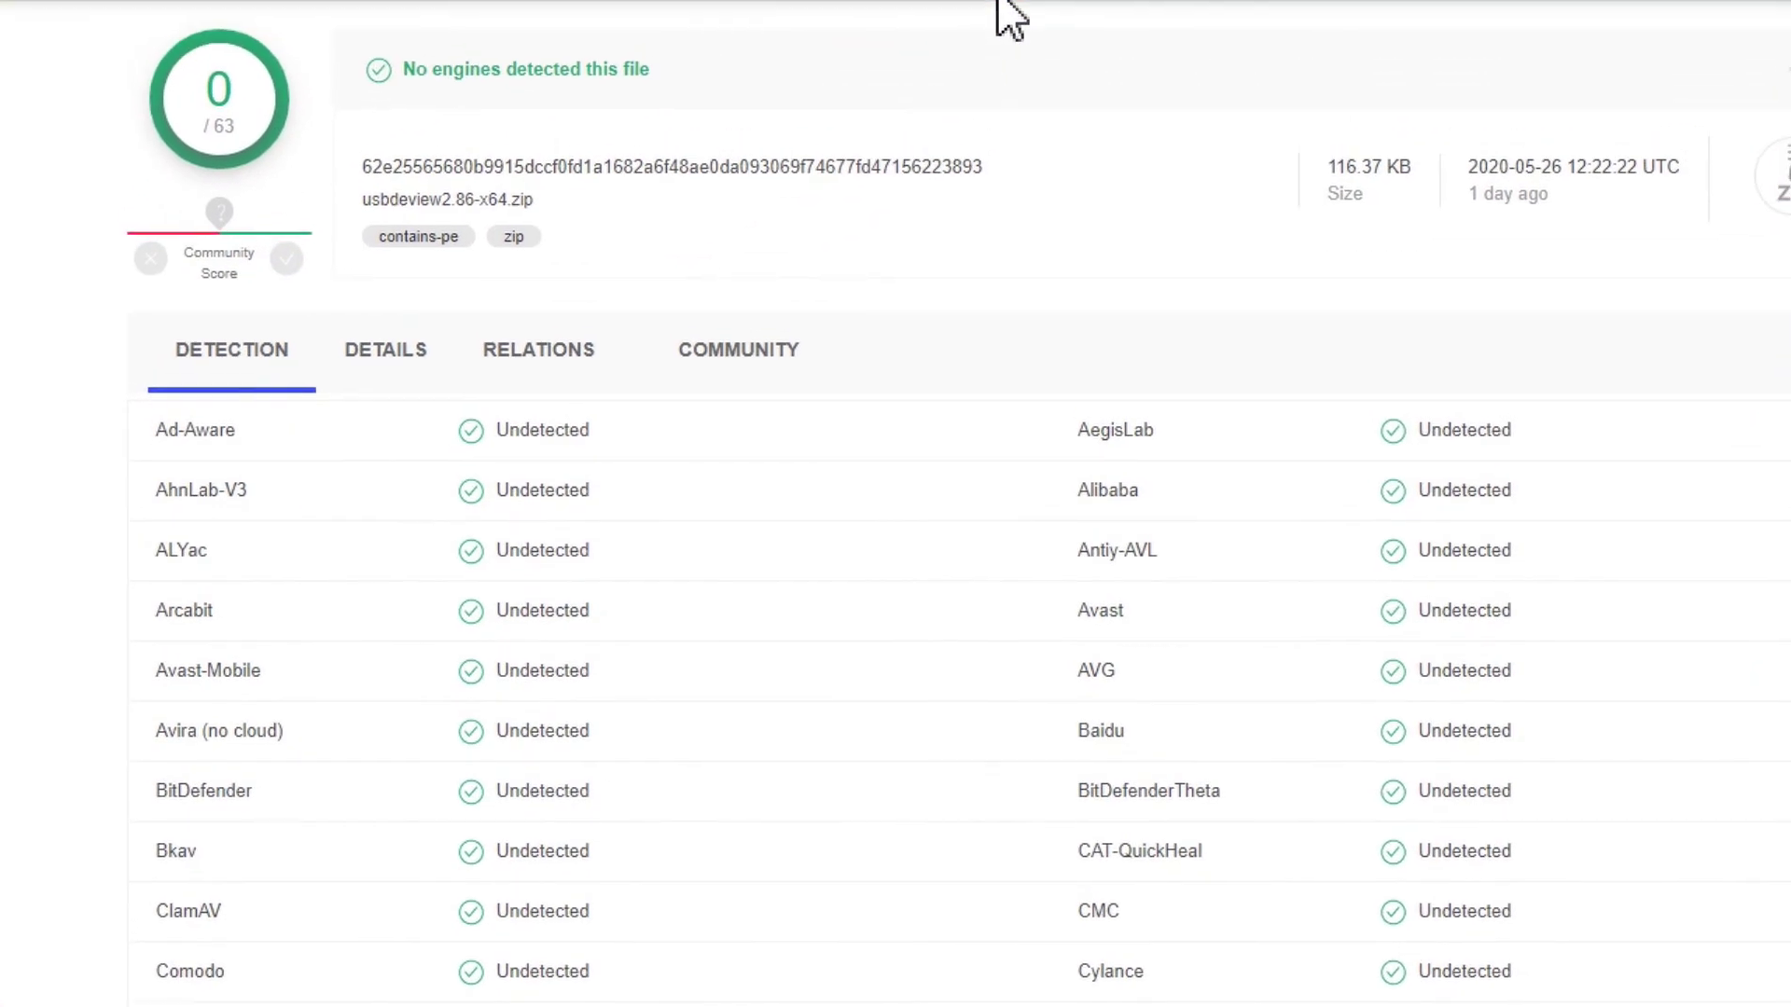
left_click_drag(399, 67, 670, 88)
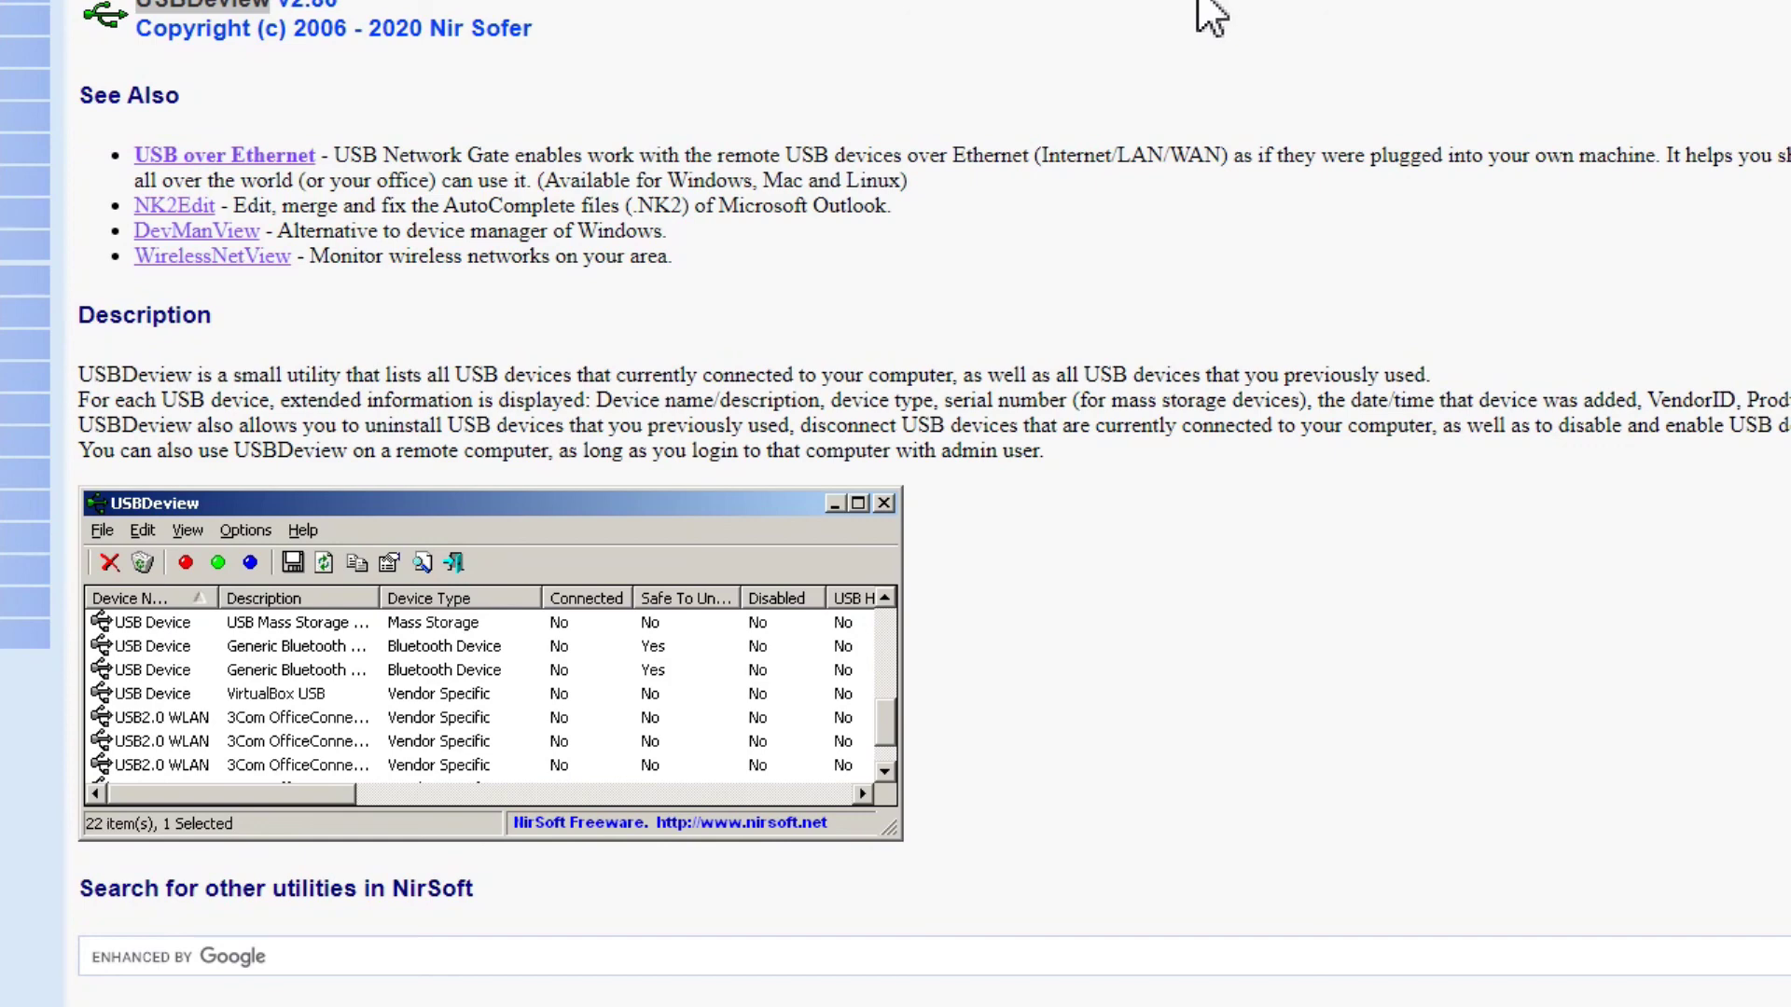
left_click(1231, 3)
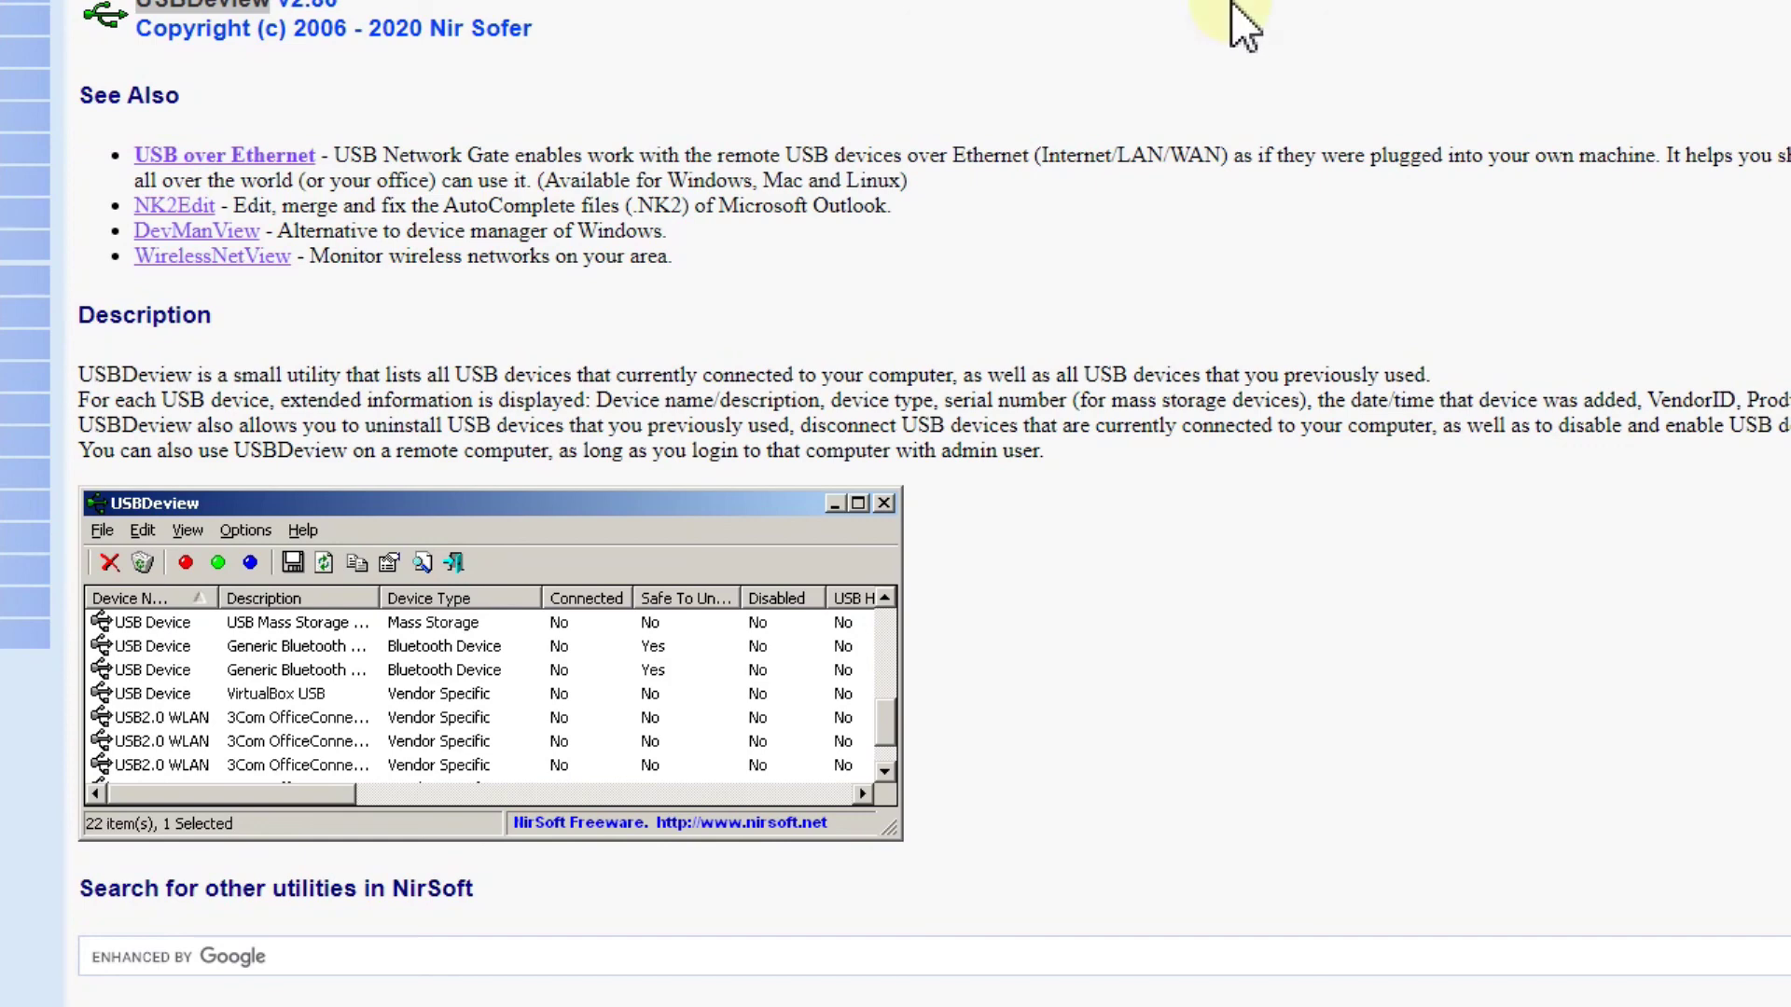